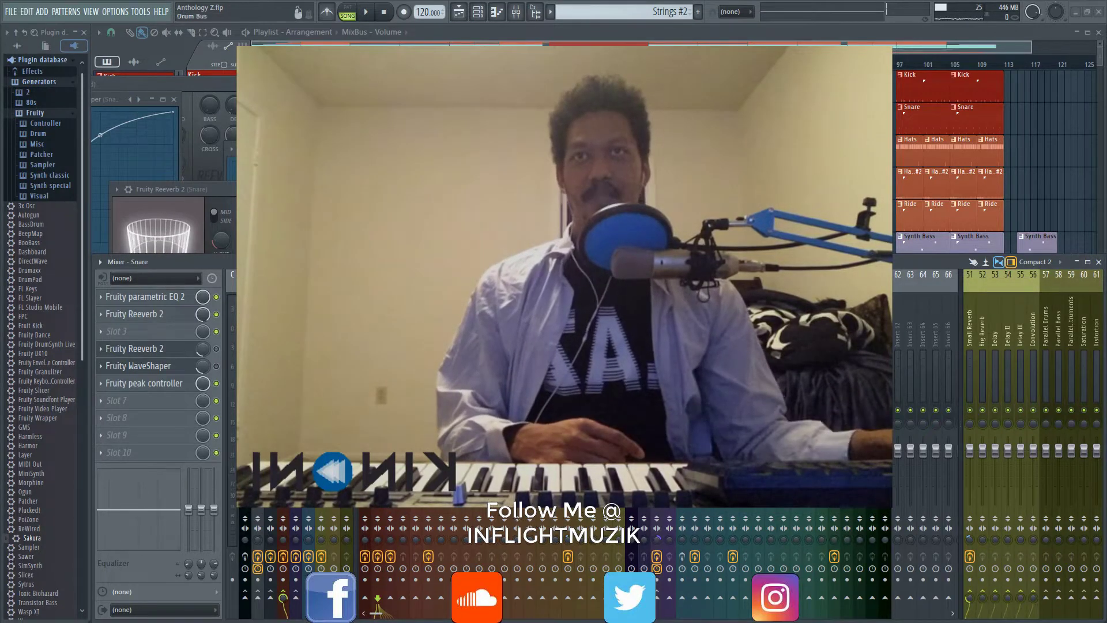
- Select the Master mixer track and briefly check its ZGameEditor Visualizer plugin
click(245, 598)
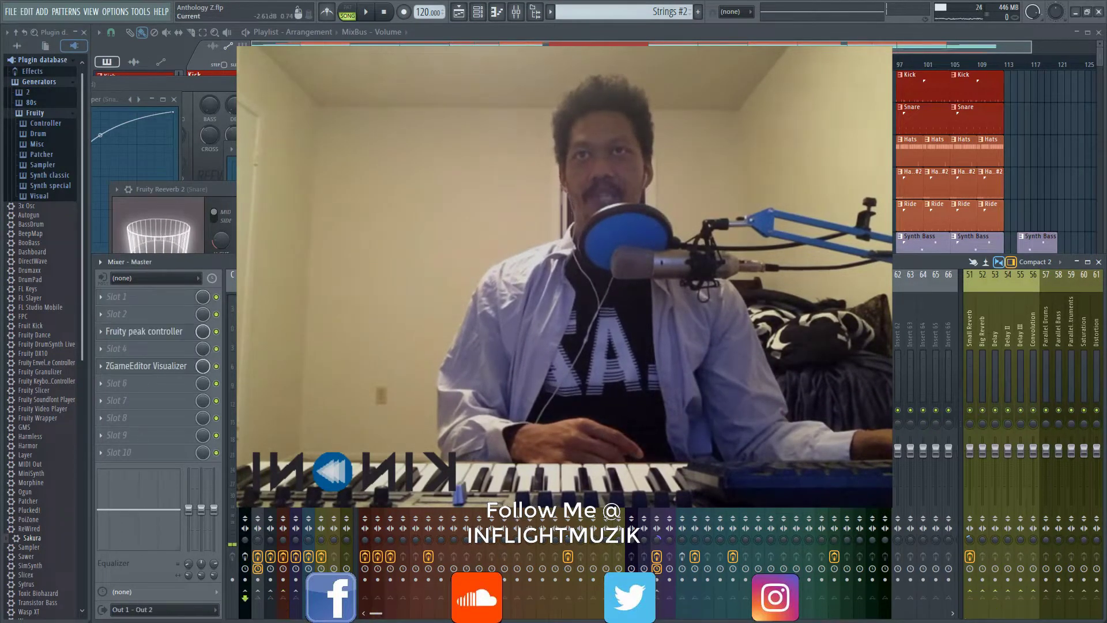
click(172, 368)
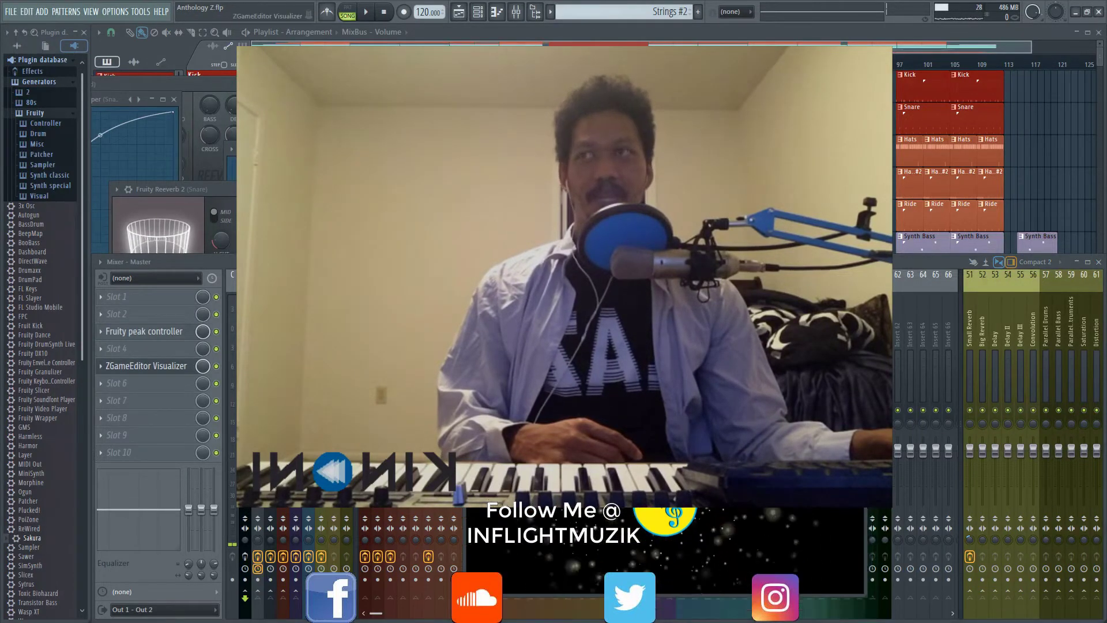
click(172, 368)
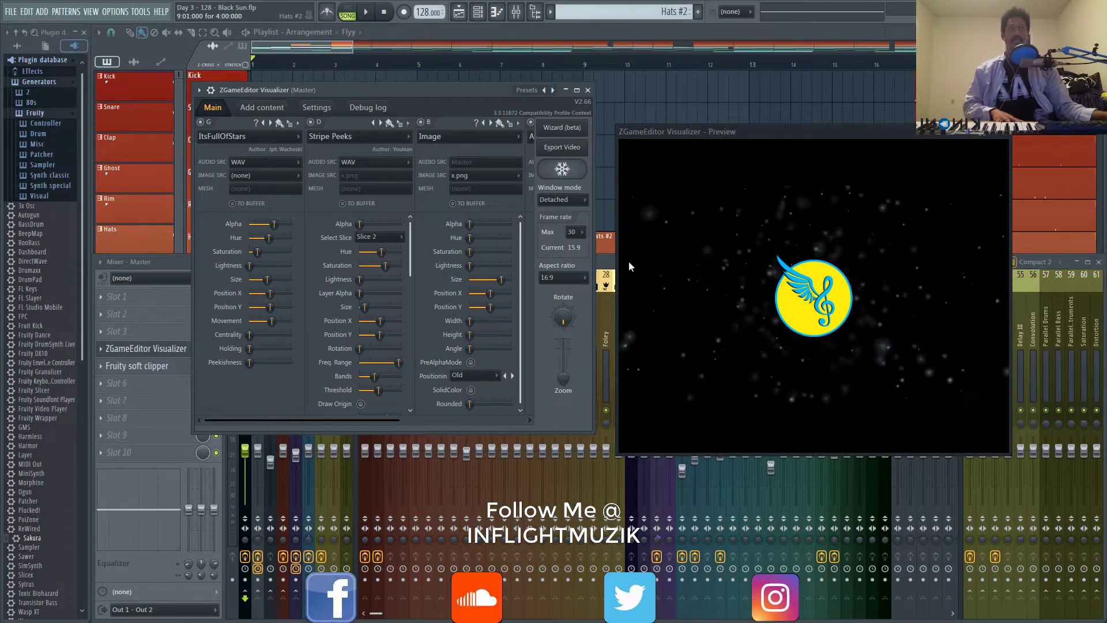
- Browse the visualizer's saved presets without loading any
click(526, 92)
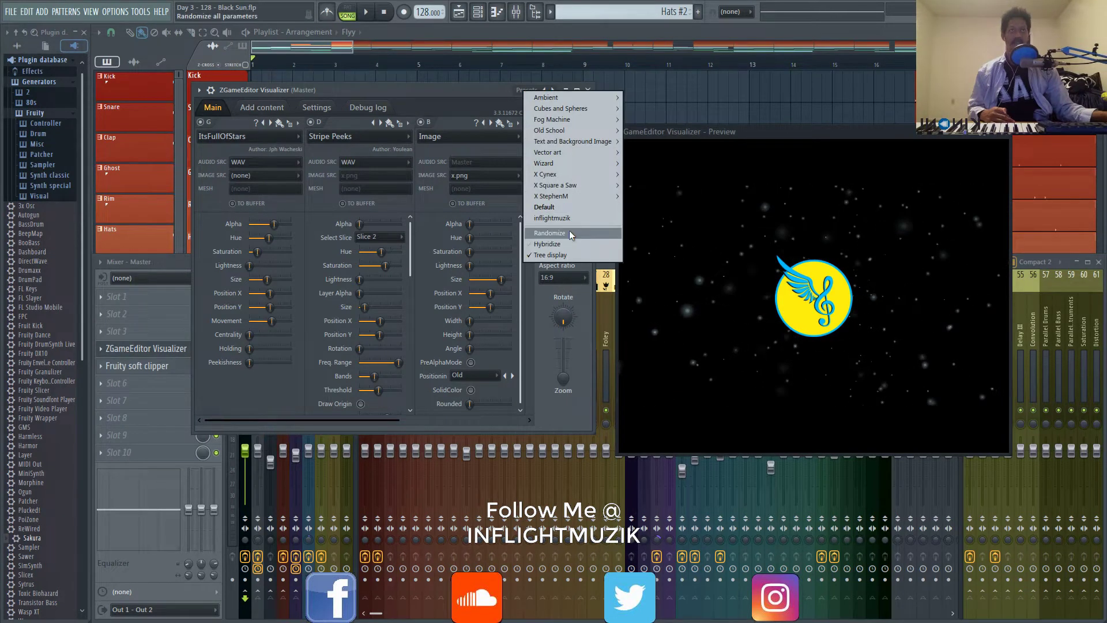
click(439, 93)
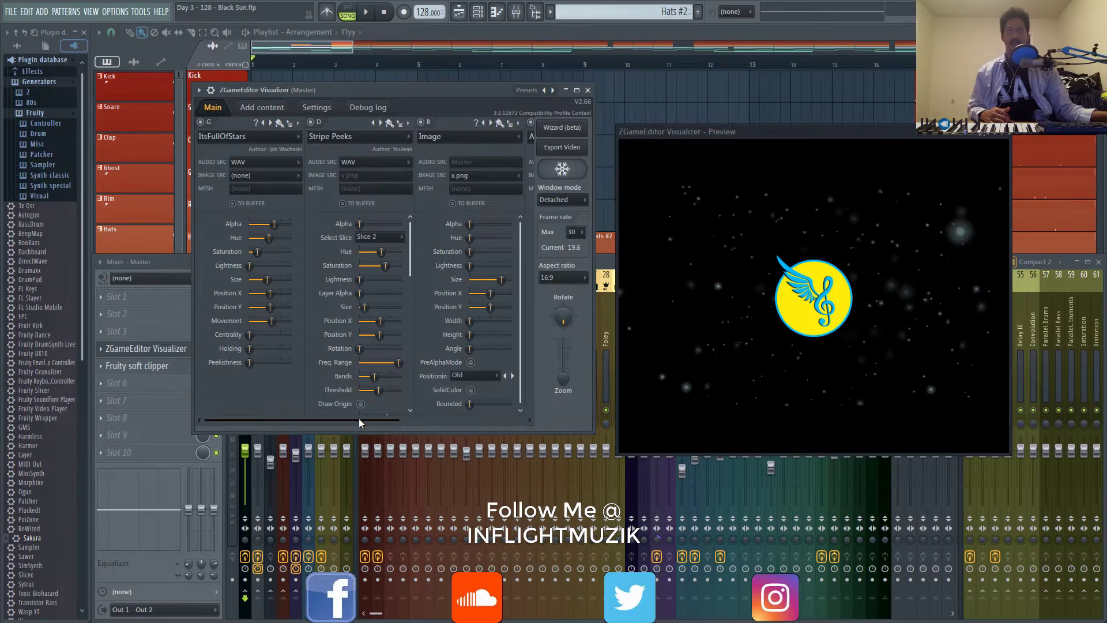
drag(359, 417, 513, 426)
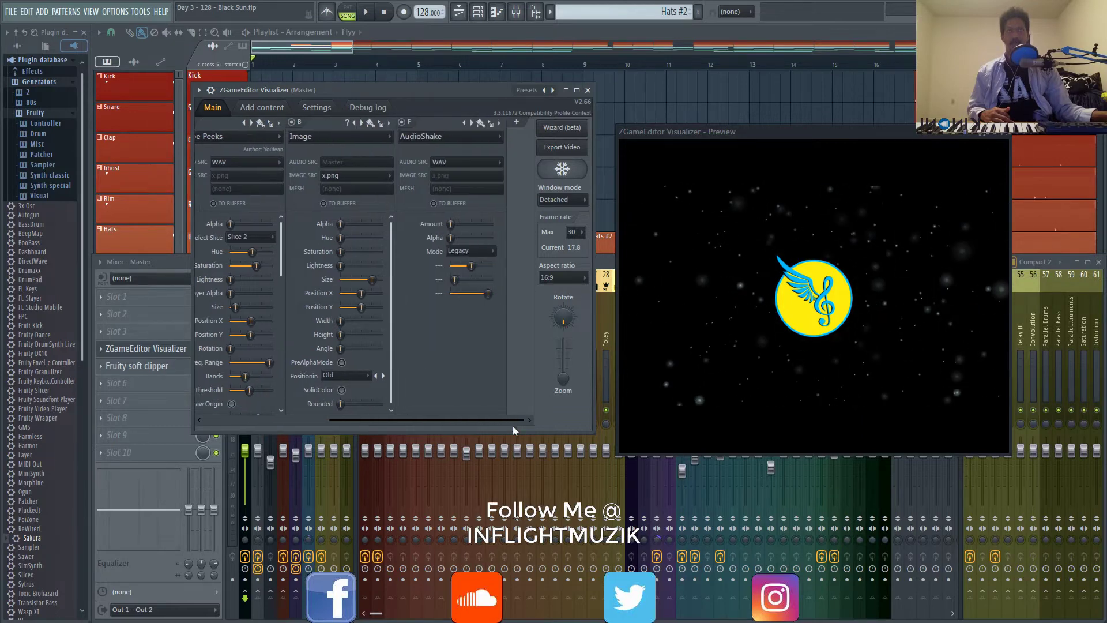
click(524, 123)
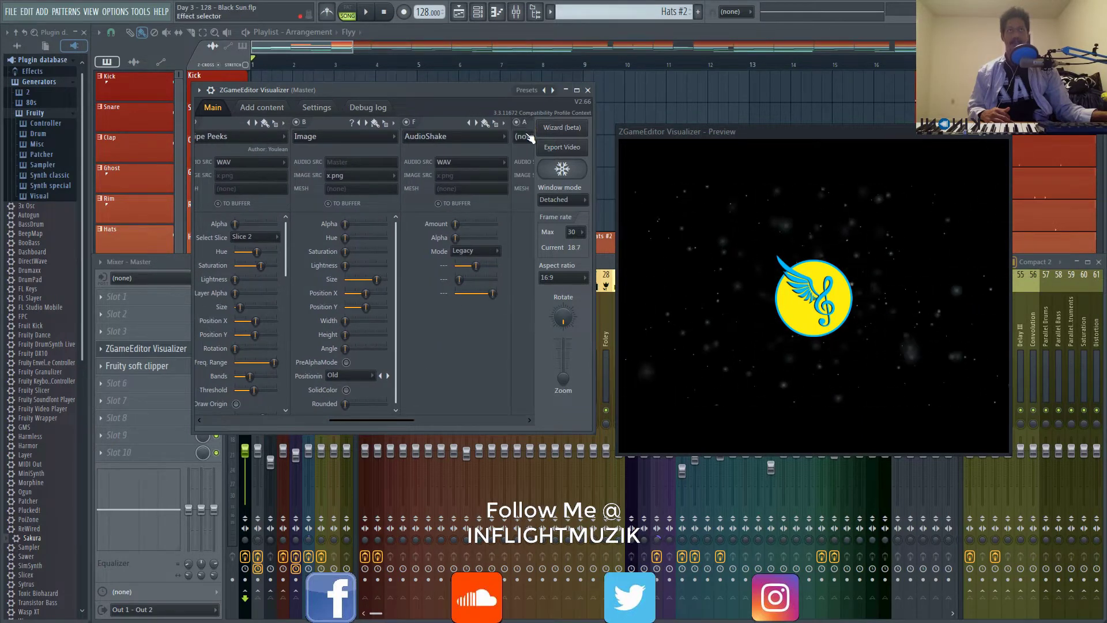
drag(389, 420, 489, 427)
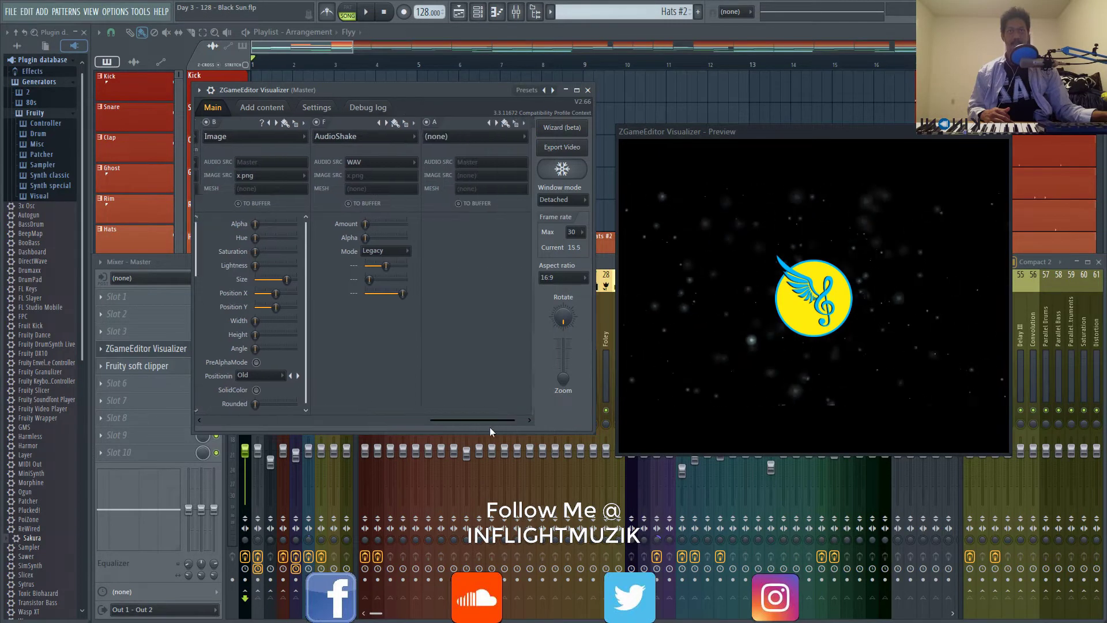
click(469, 135)
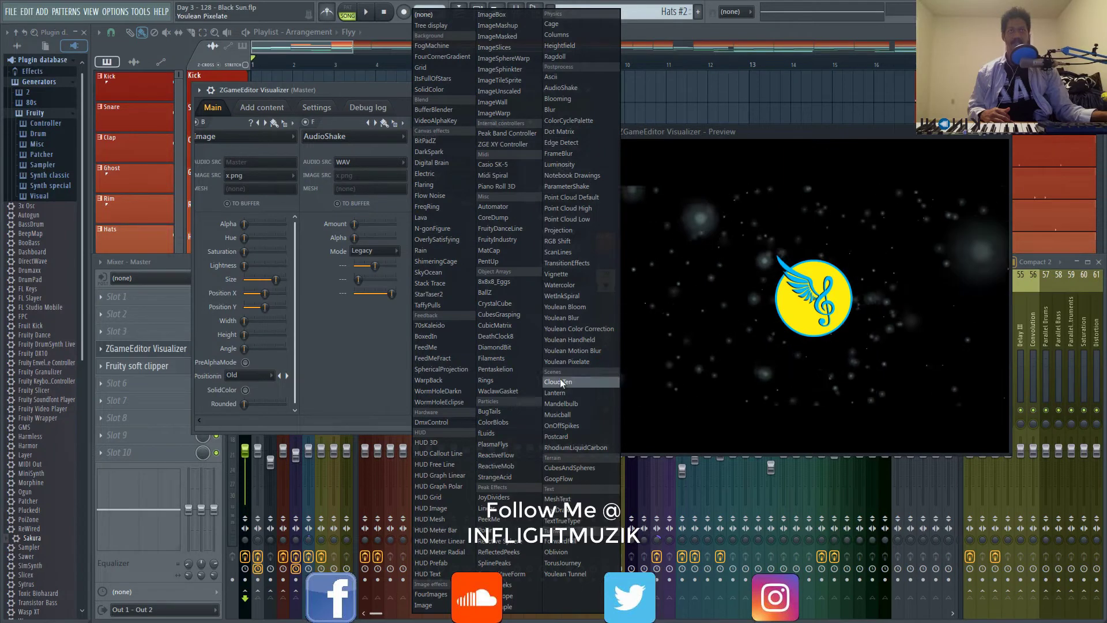
click(357, 338)
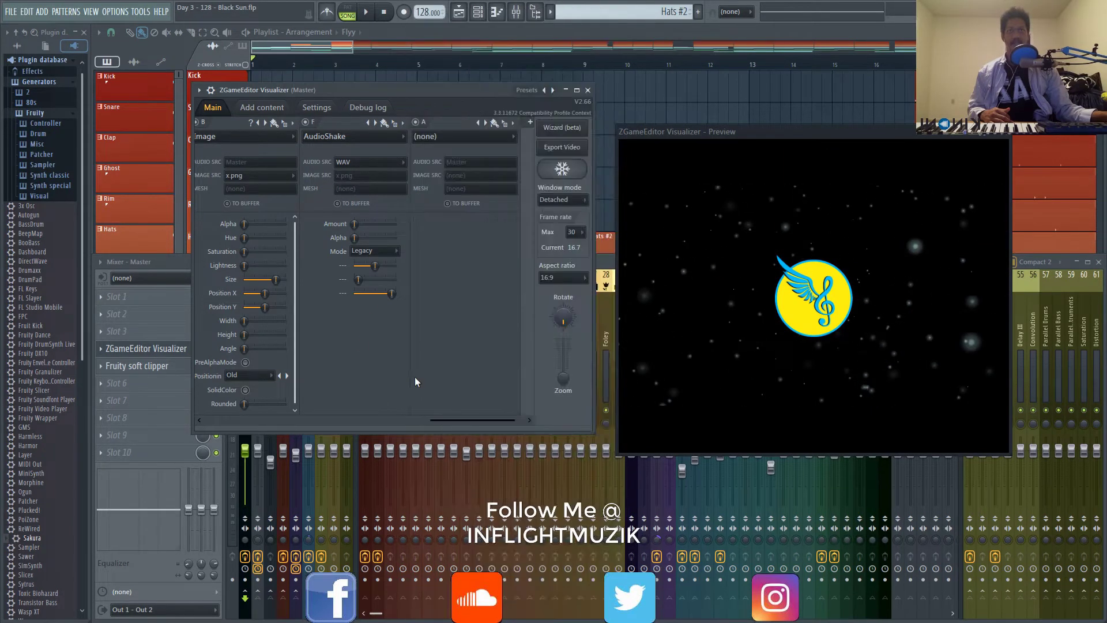
click(513, 124)
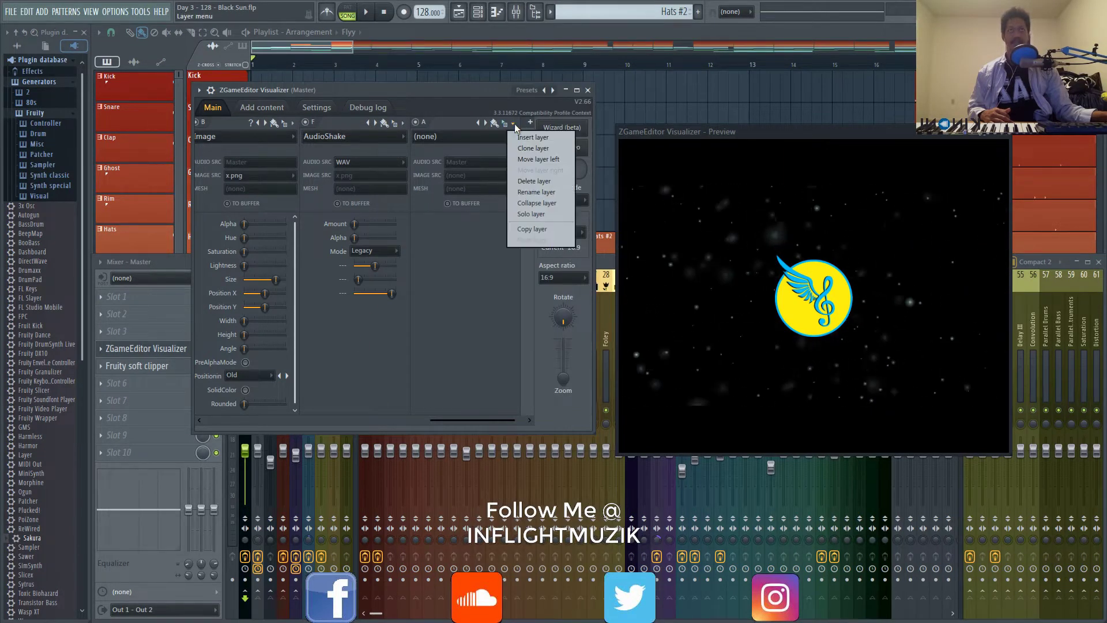
click(545, 185)
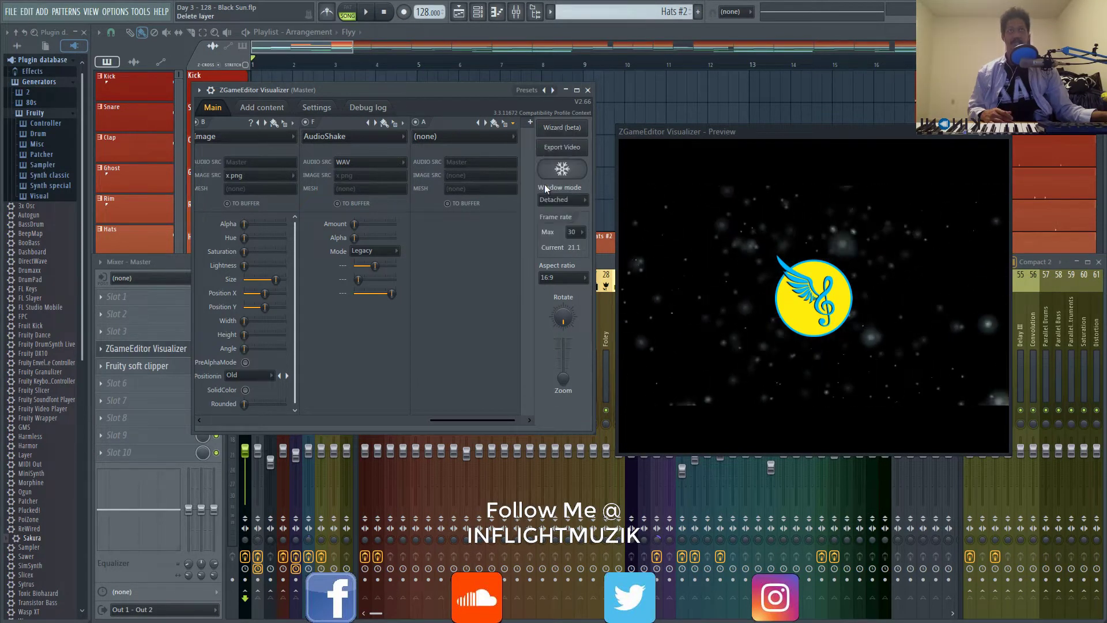
- Delete the empty layer and set the ItsFullOfStars Alpha to about 20%
click(566, 346)
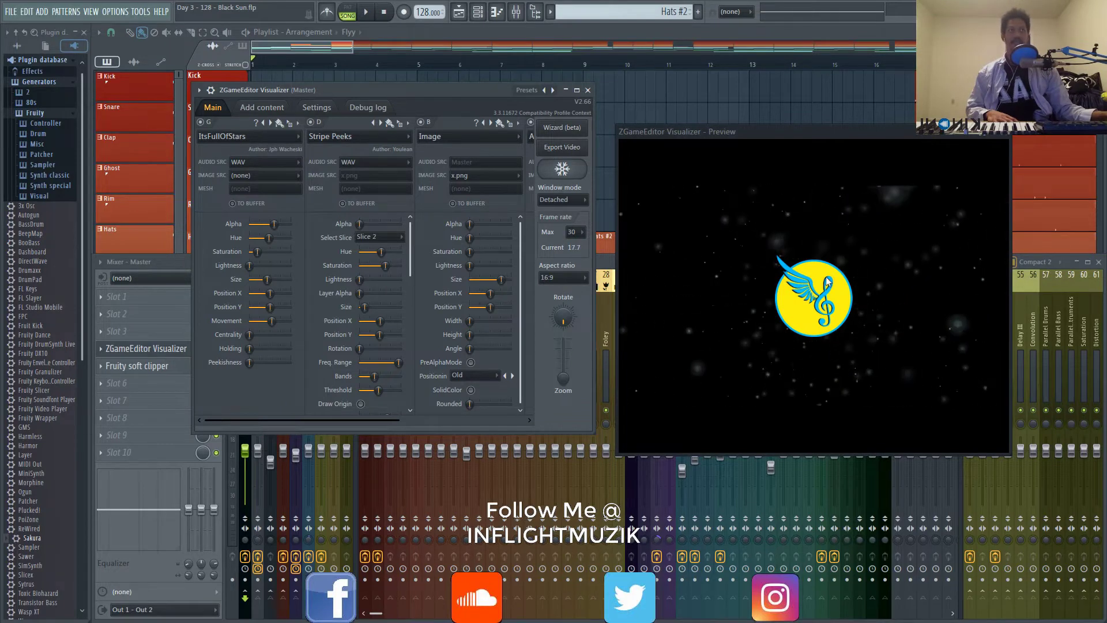
drag(253, 277, 225, 292)
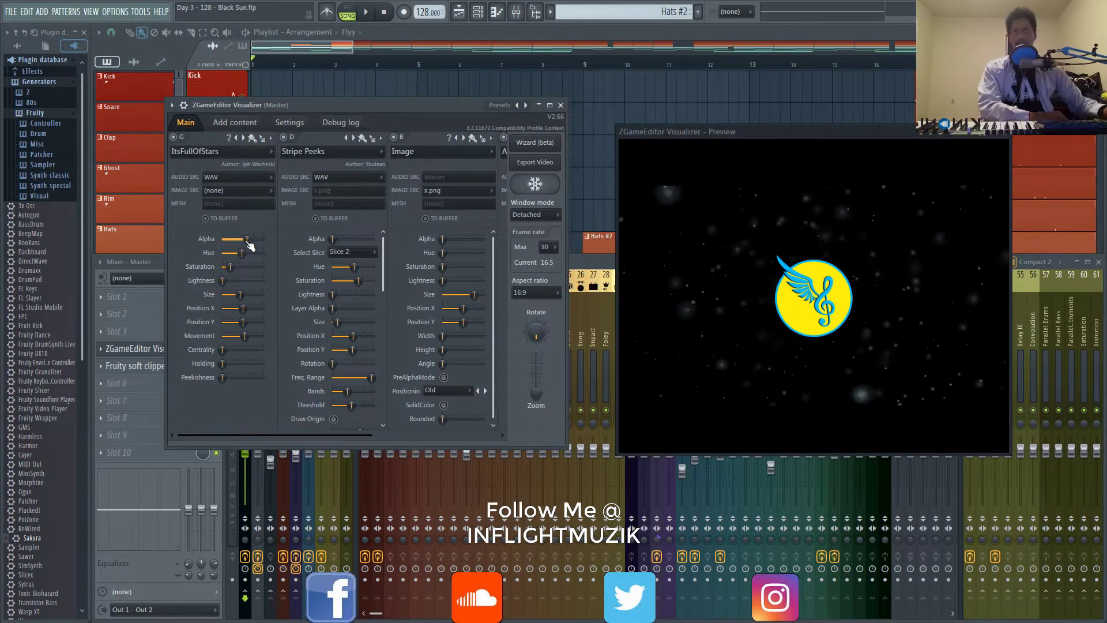
drag(240, 239, 222, 239)
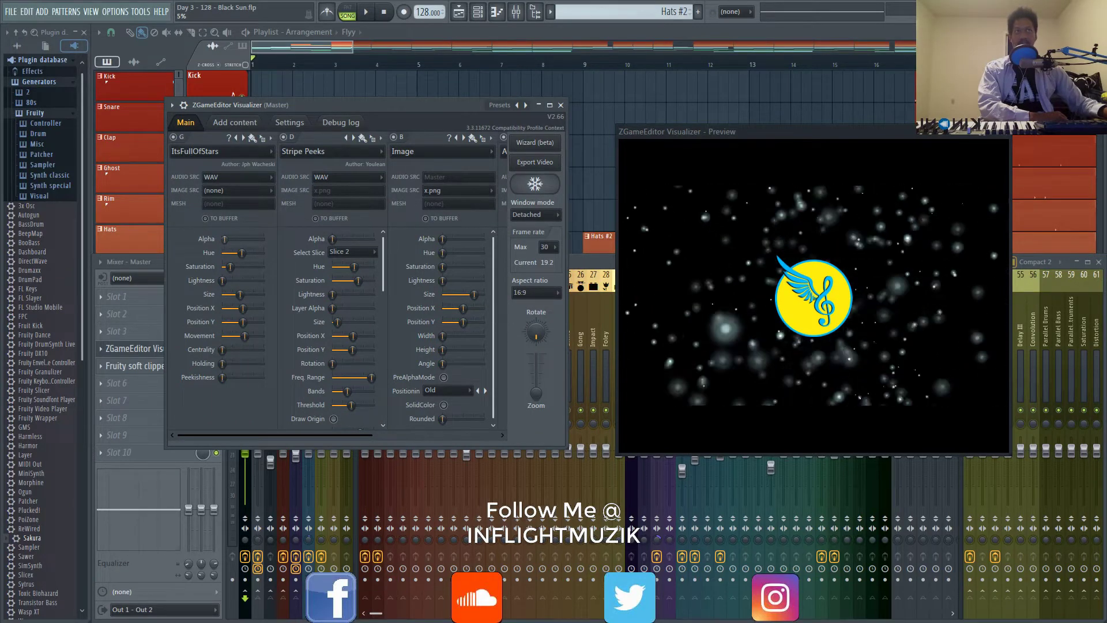
drag(222, 239, 237, 252)
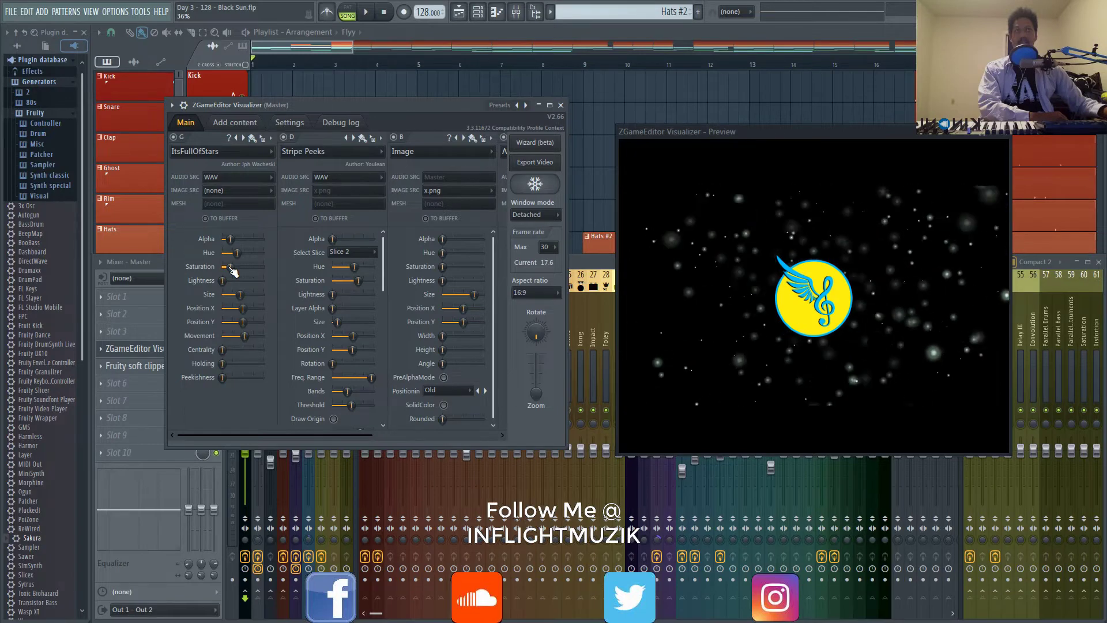
- Set the stars' Saturation to 100% and raise Lightness to 14%
mouse_move(230, 266)
mouse_down()
mouse_move(263, 267)
mouse_move(227, 252)
mouse_move(241, 252)
mouse_up()
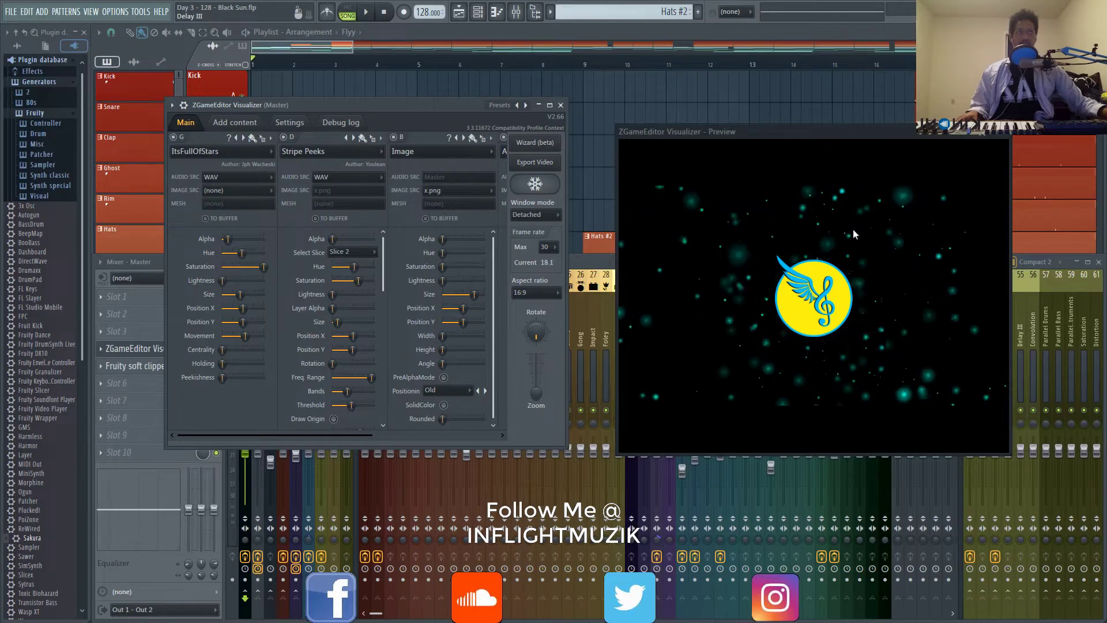
scroll(254, 343, up, 2)
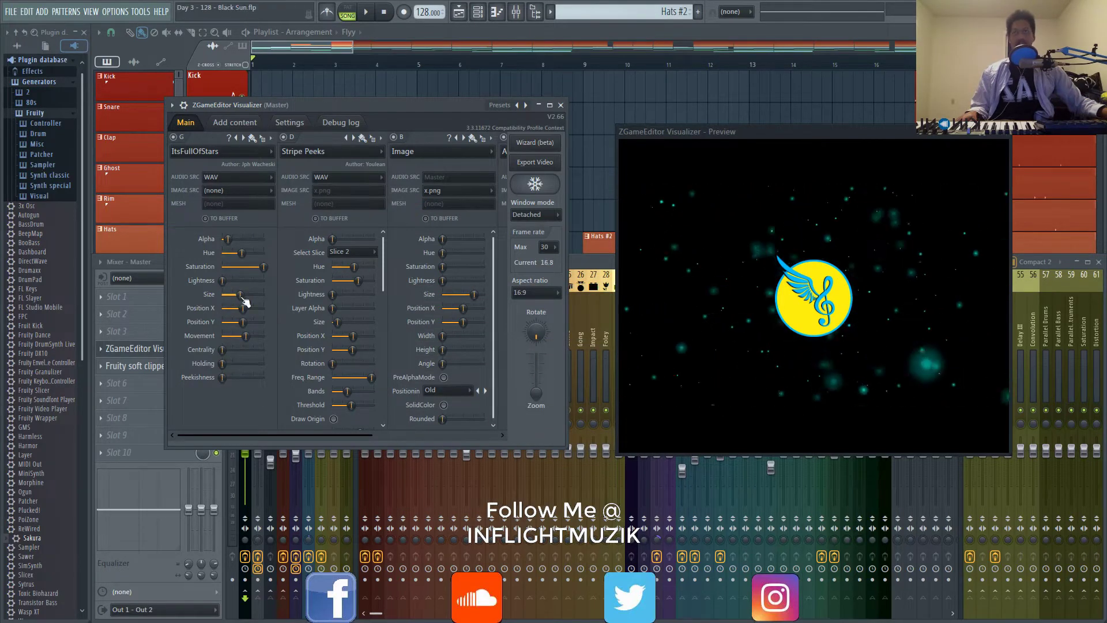
drag(222, 281, 223, 281)
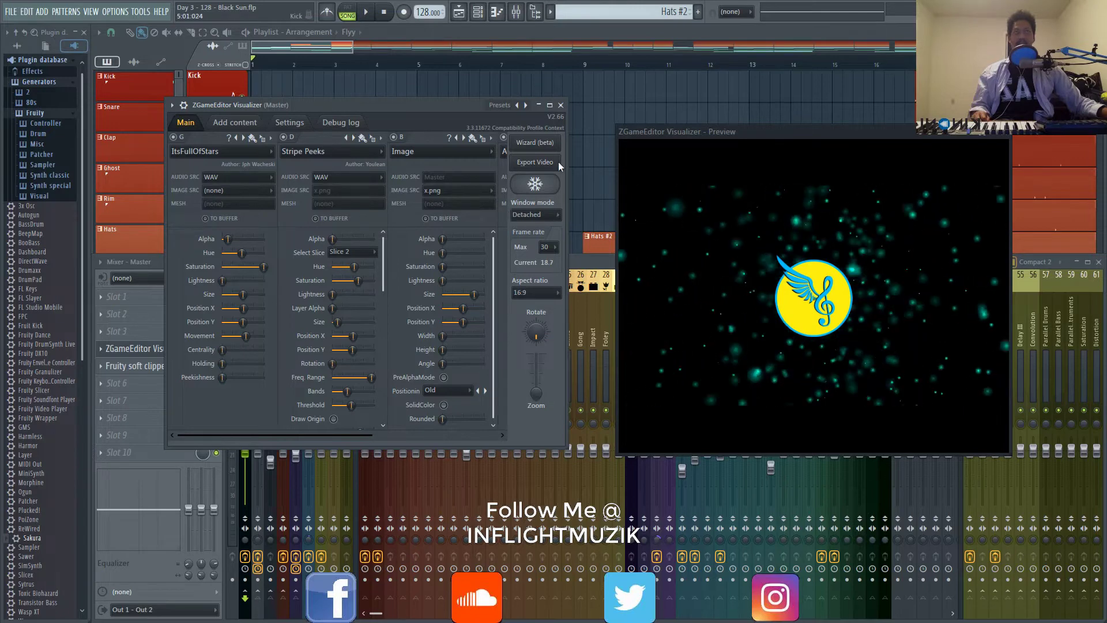
- Play and stop the song to watch the teal stars react
key(space)
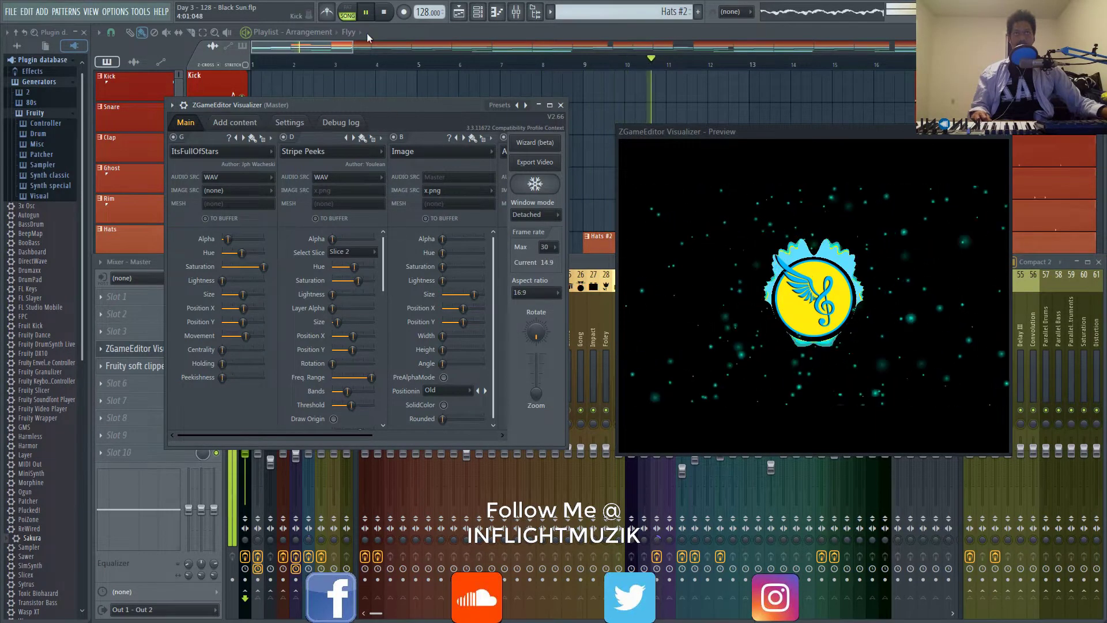
key(space)
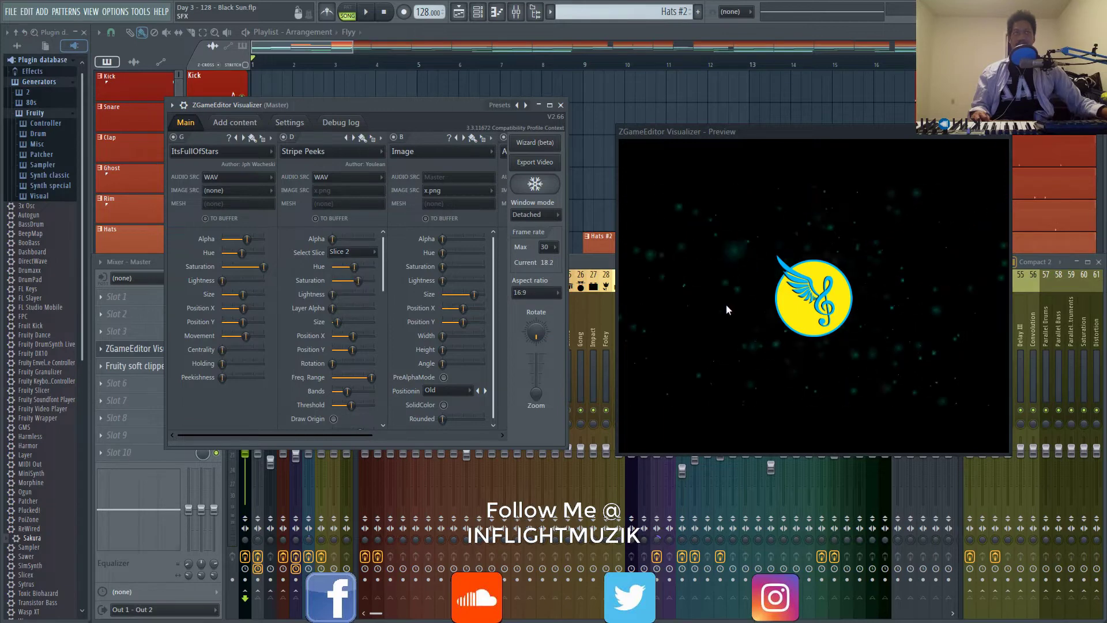
- Start playback and switch Stripe Peeks to Slice 4 with lowered saturation
click(367, 12)
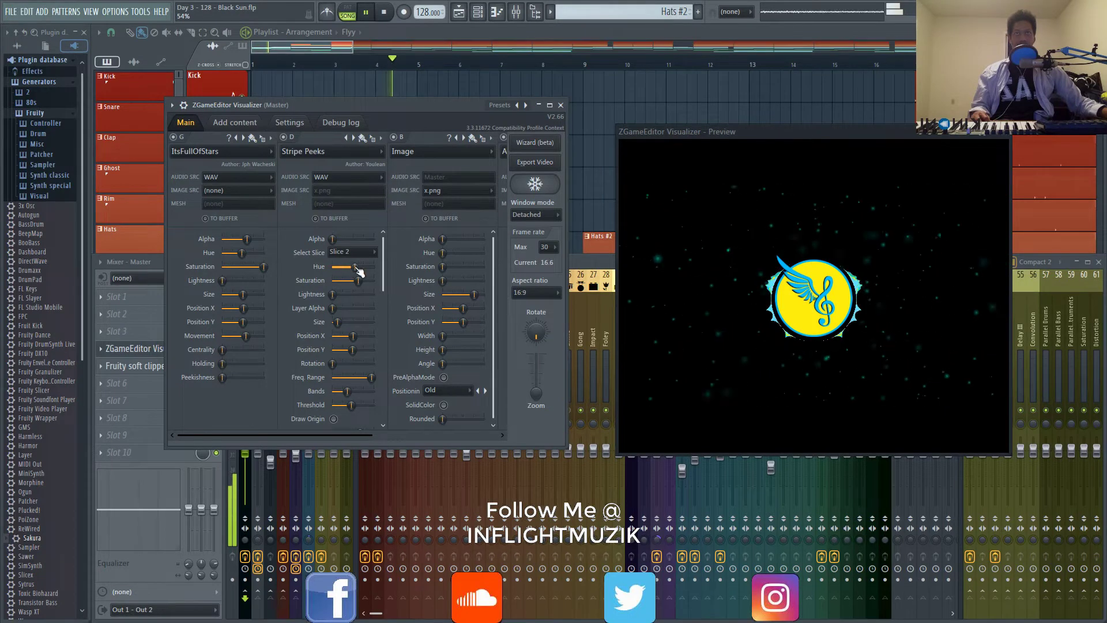
click(364, 259)
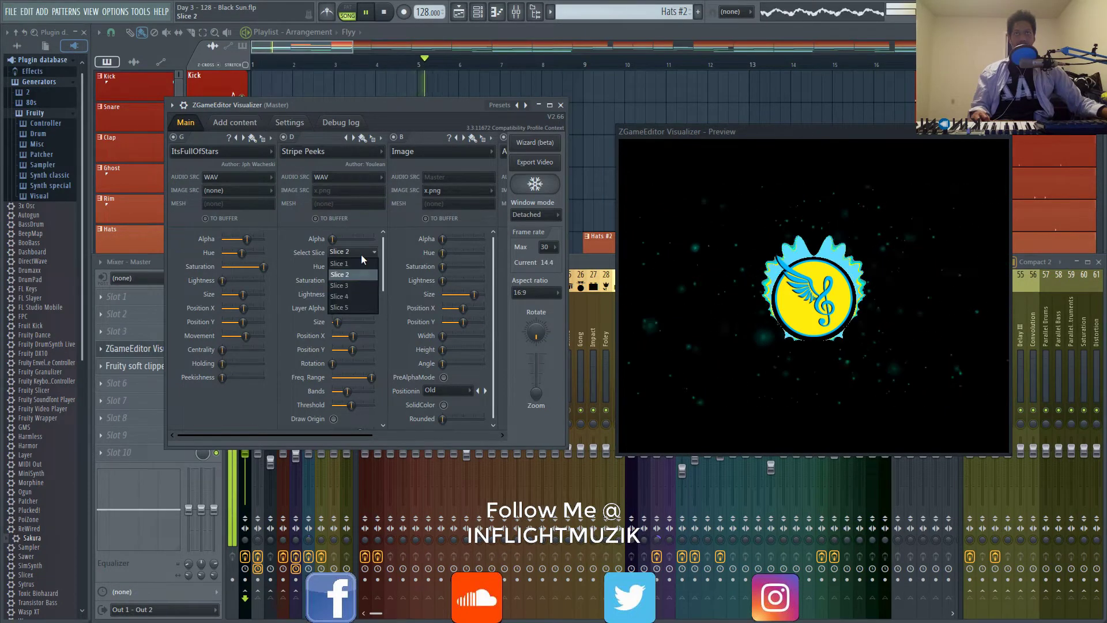
click(351, 283)
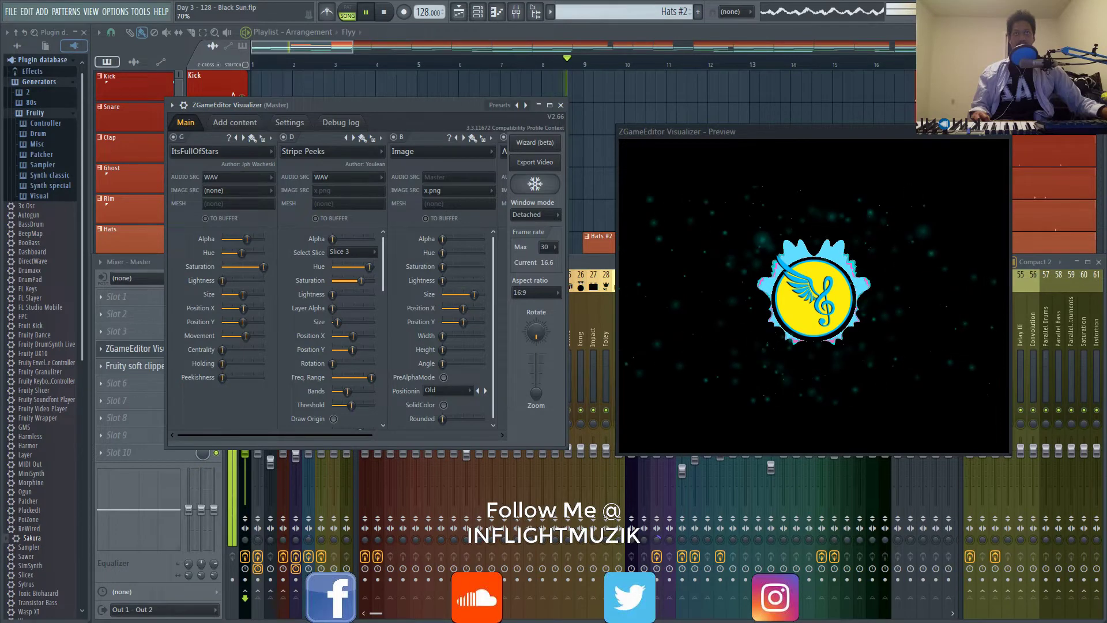
click(357, 296)
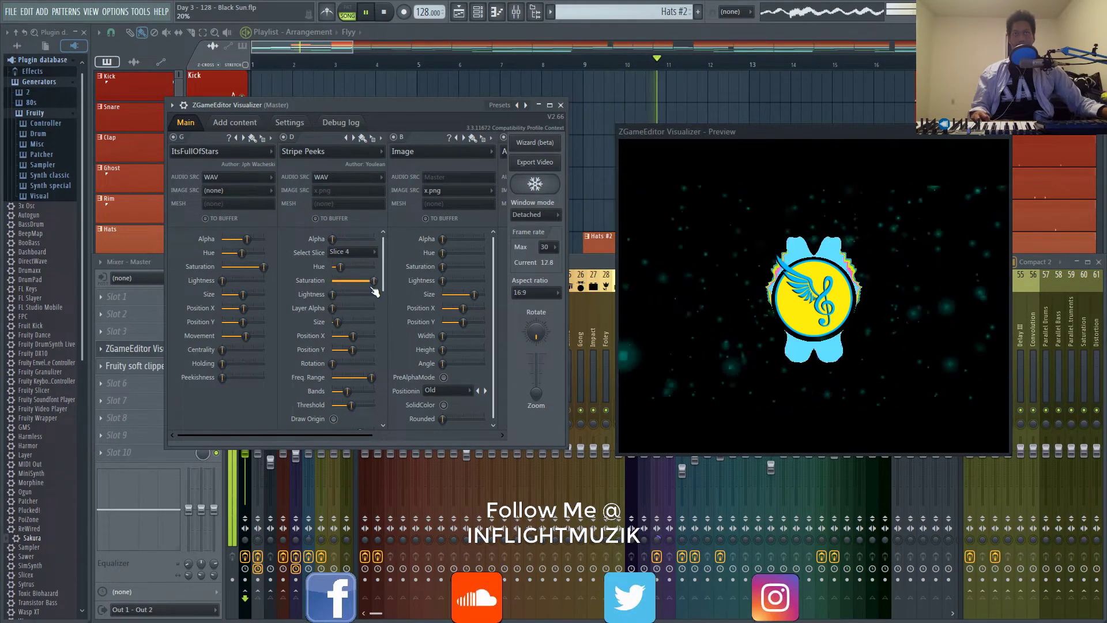
drag(373, 288, 363, 285)
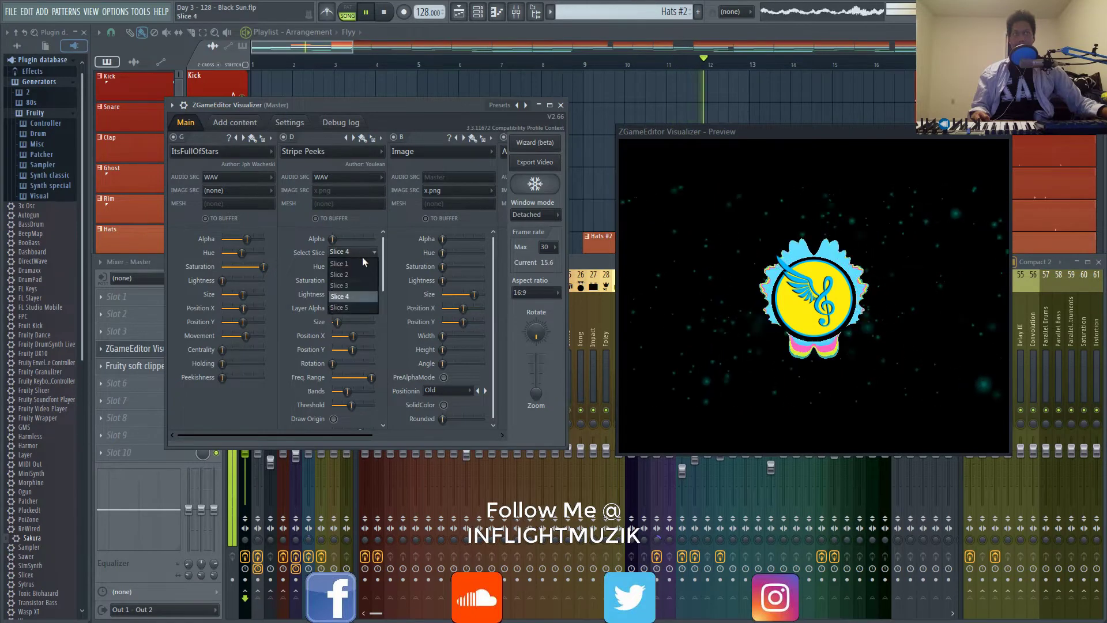
- On Stripe Peeks slice 5, raise hue and layer alpha and reduce saturation
click(356, 305)
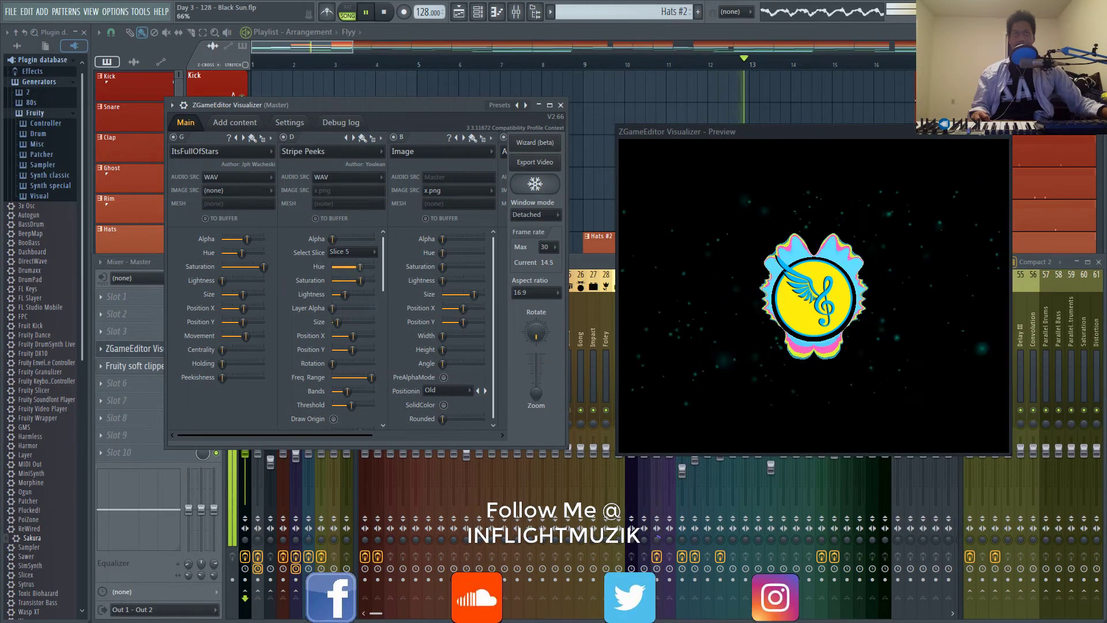
drag(360, 266, 370, 266)
drag(333, 308, 342, 309)
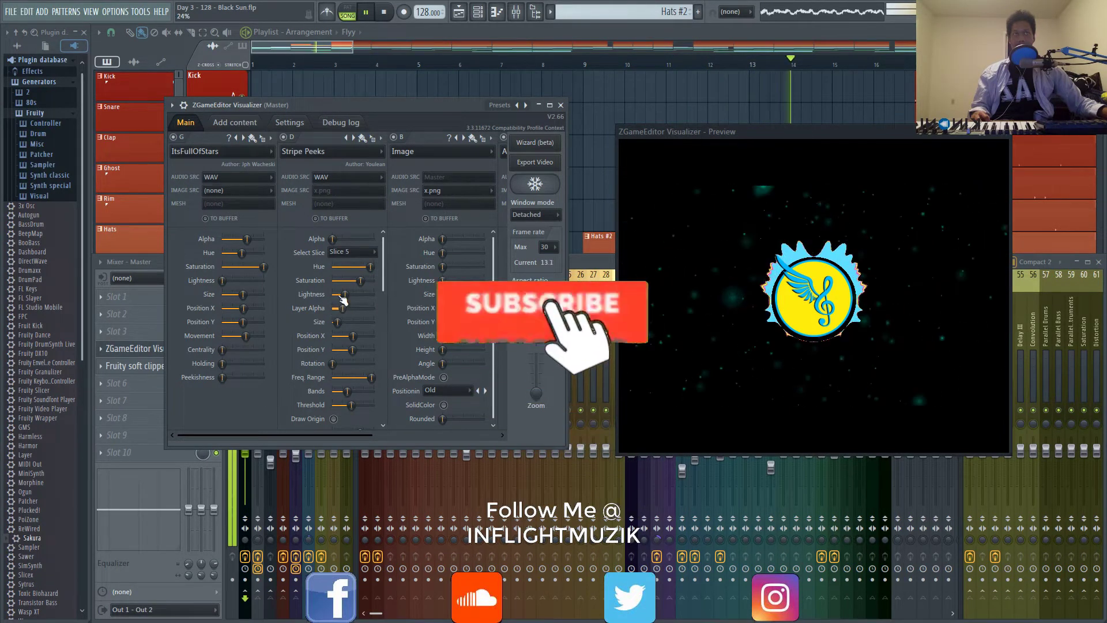
drag(360, 280, 353, 281)
- Switch to slice 1, shift its hue to recolour the outline, and stop playback
click(361, 264)
drag(359, 271, 368, 277)
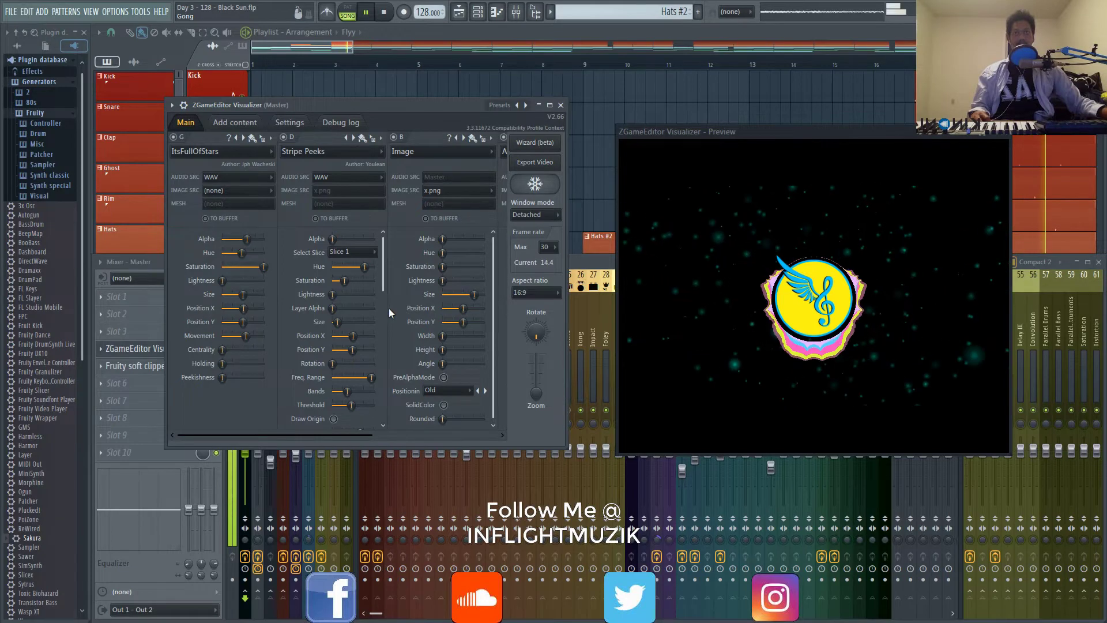
click(383, 12)
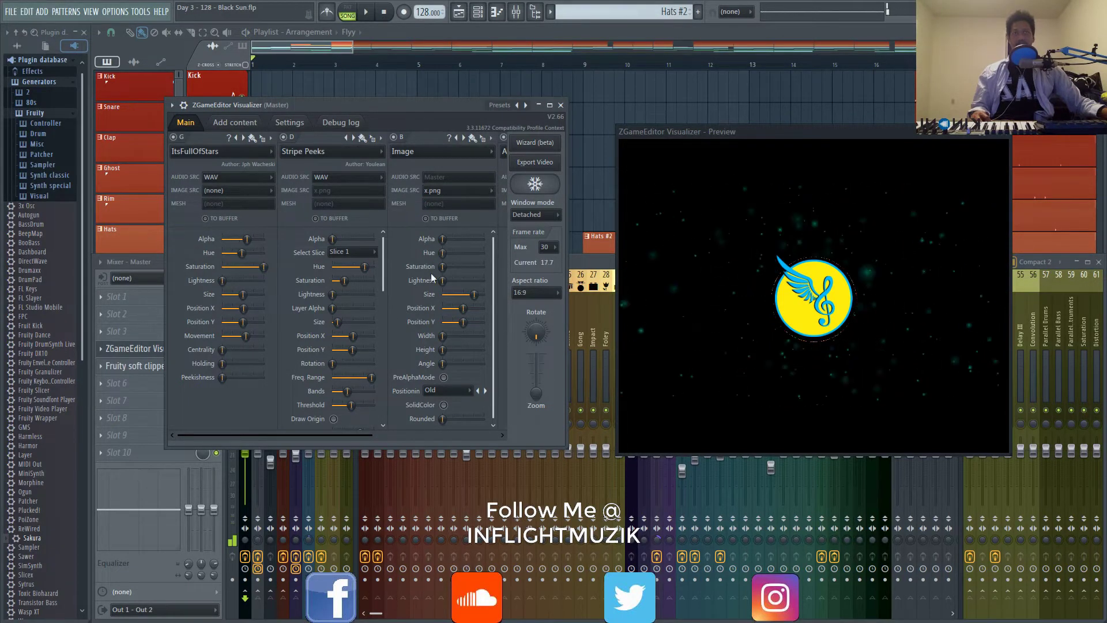
- Enable TO BUFFER so the Stripe Peeks layer renders to a buffer
drag(342, 435, 427, 434)
click(407, 152)
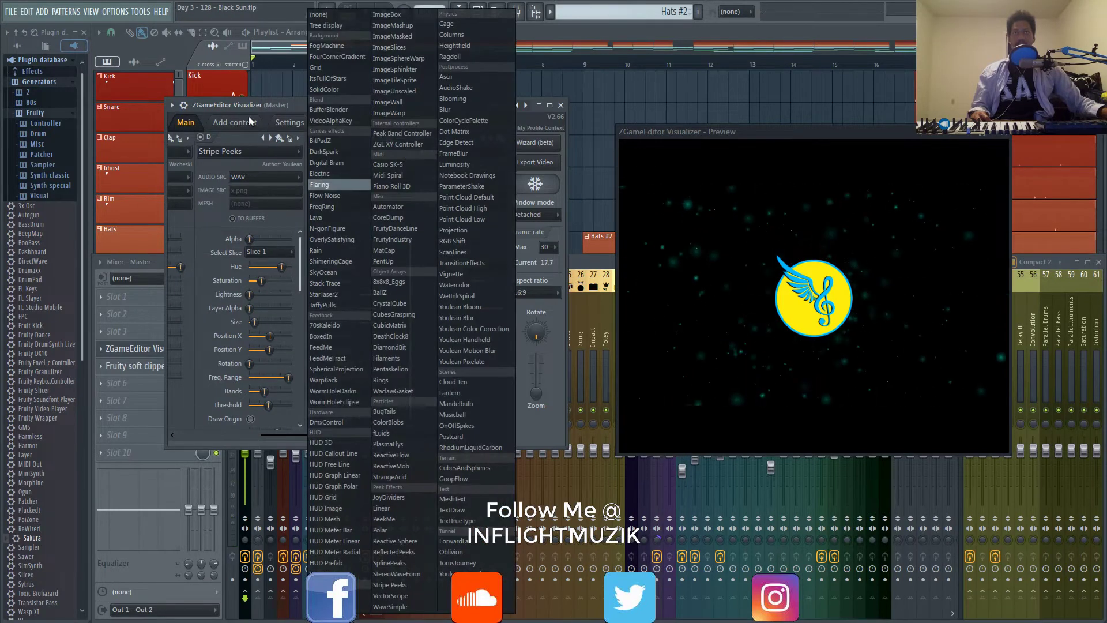
click(371, 183)
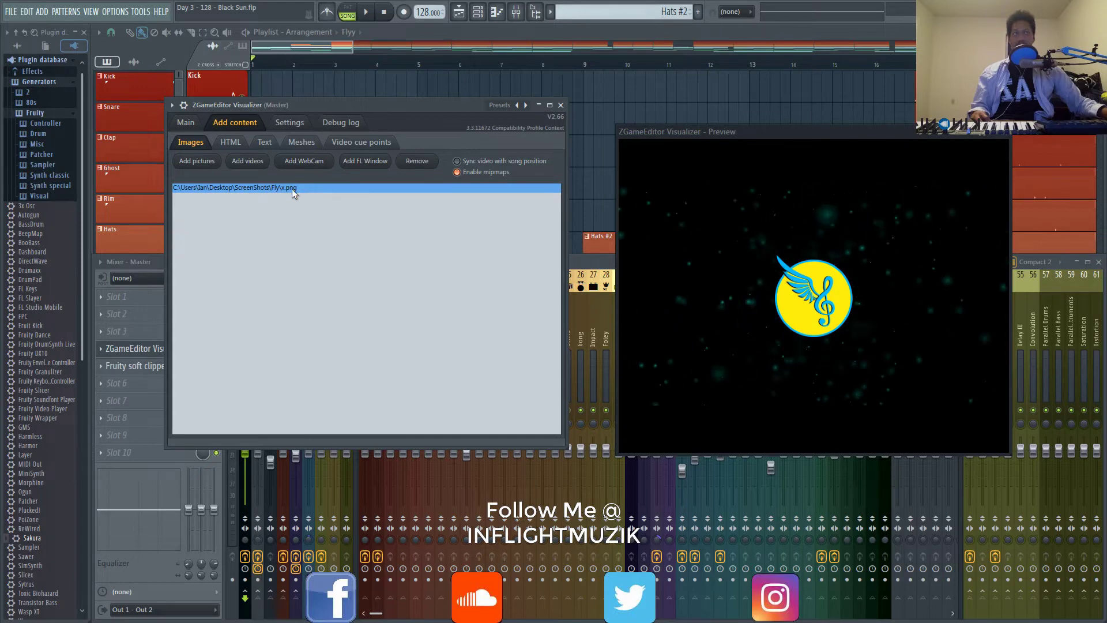
click(187, 123)
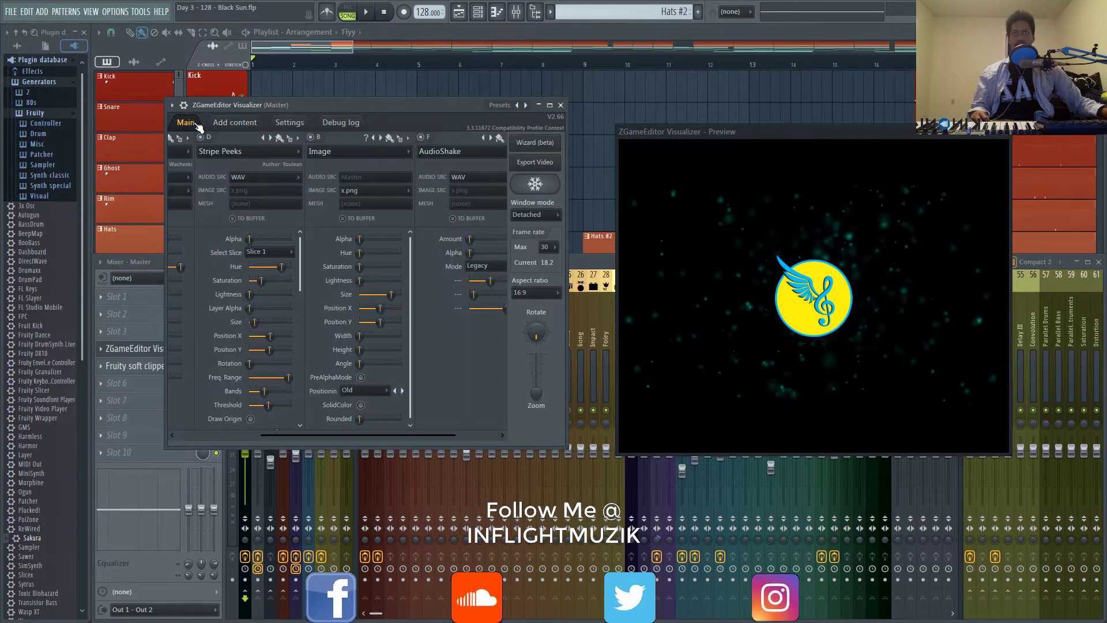
click(407, 153)
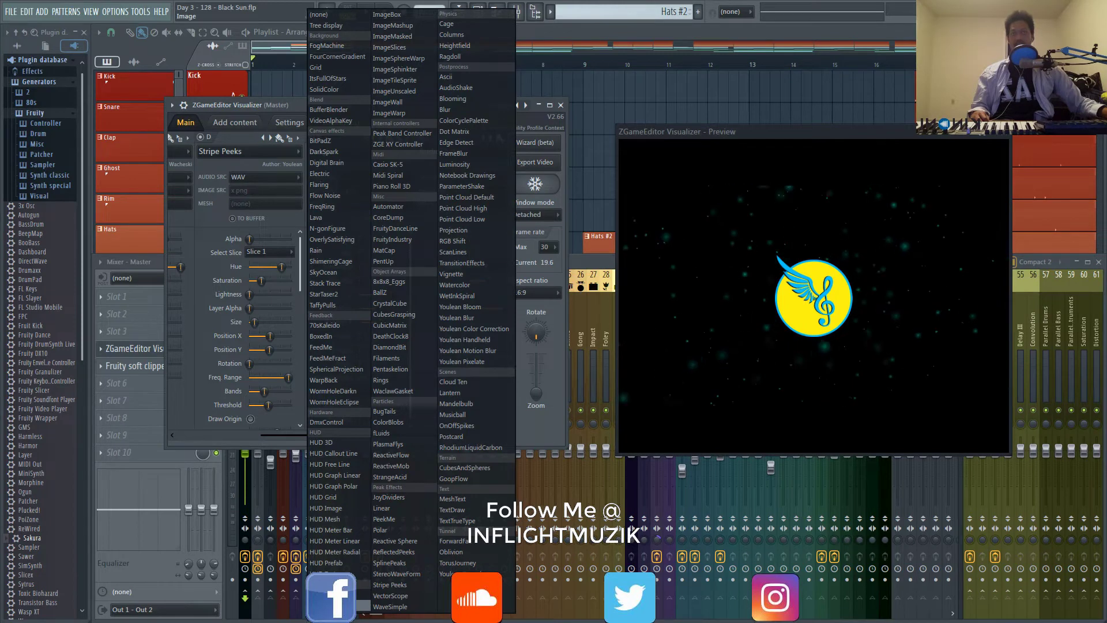
click(233, 218)
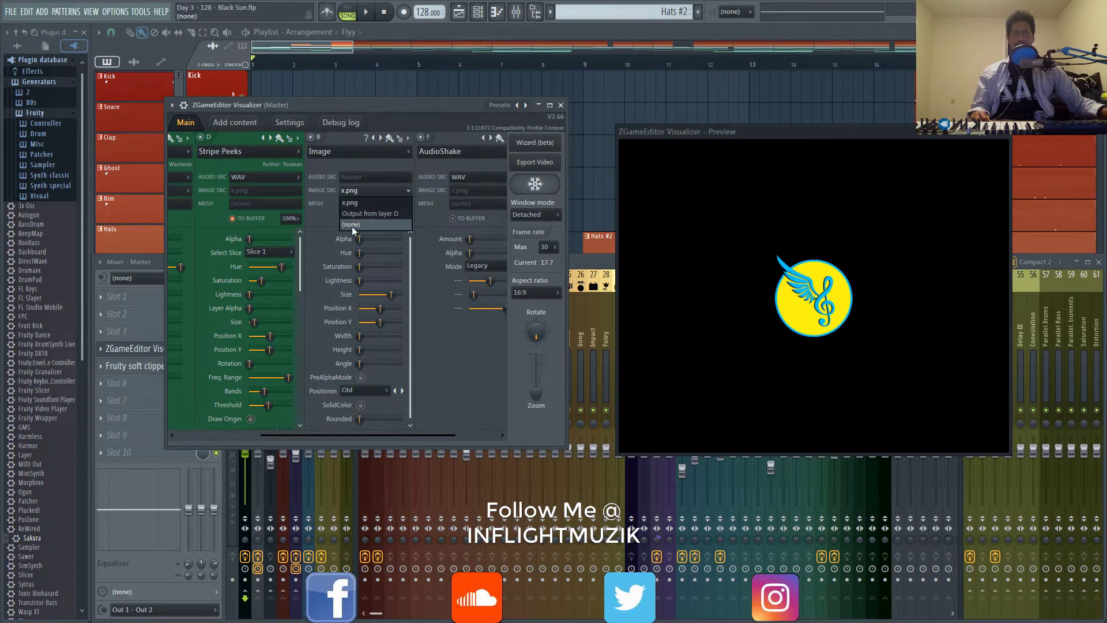
- Confirm x.png is loaded and shift the logo via the Image layer's Position X and Y
click(234, 122)
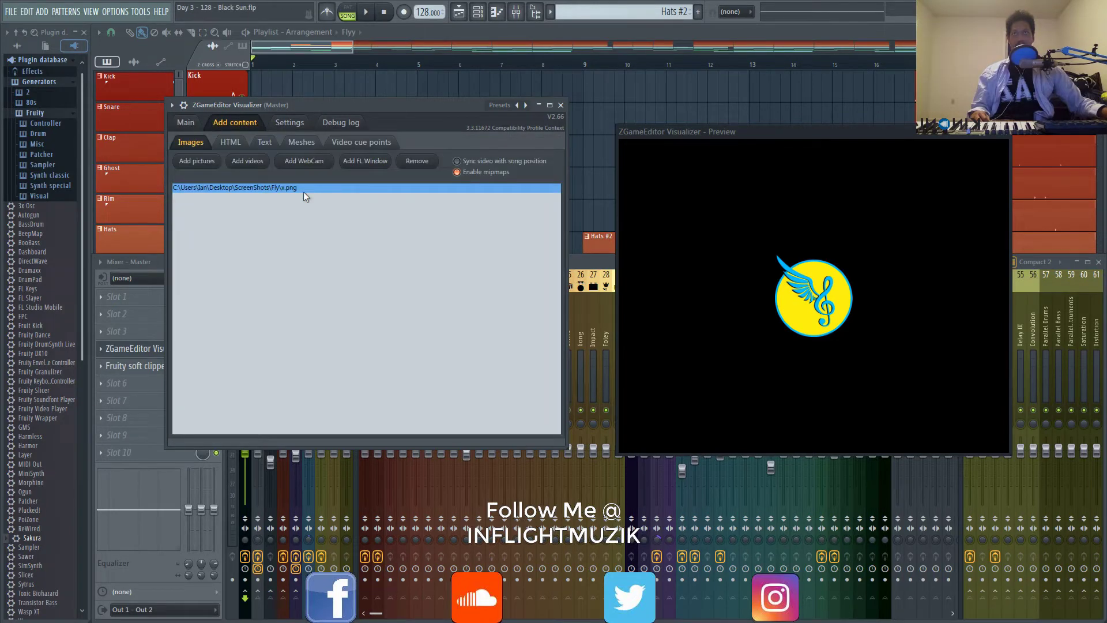
click(187, 123)
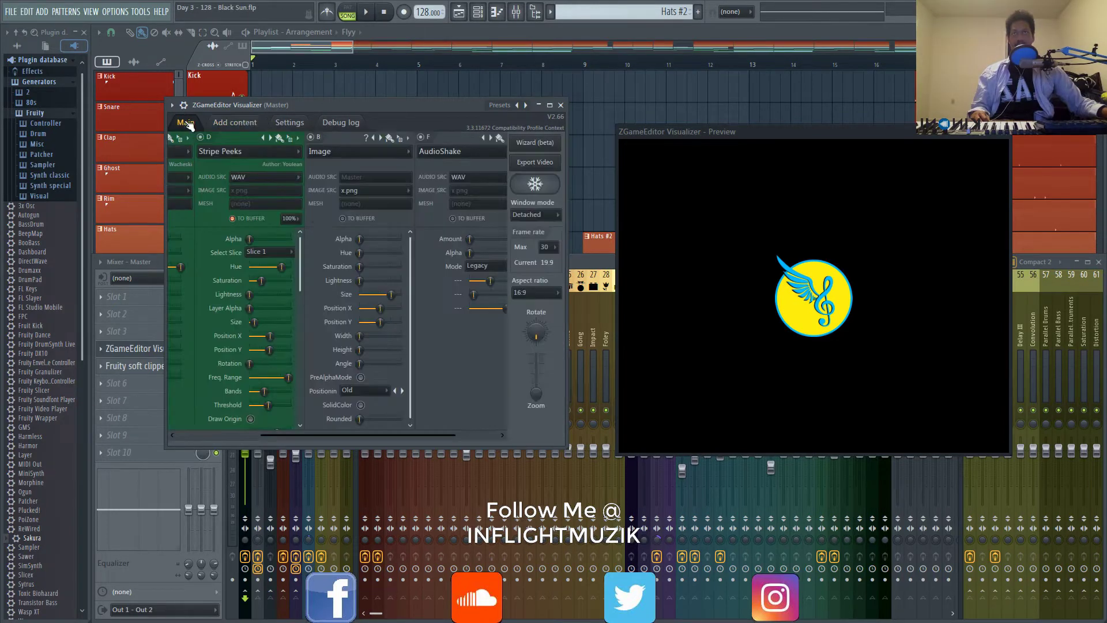
click(358, 295)
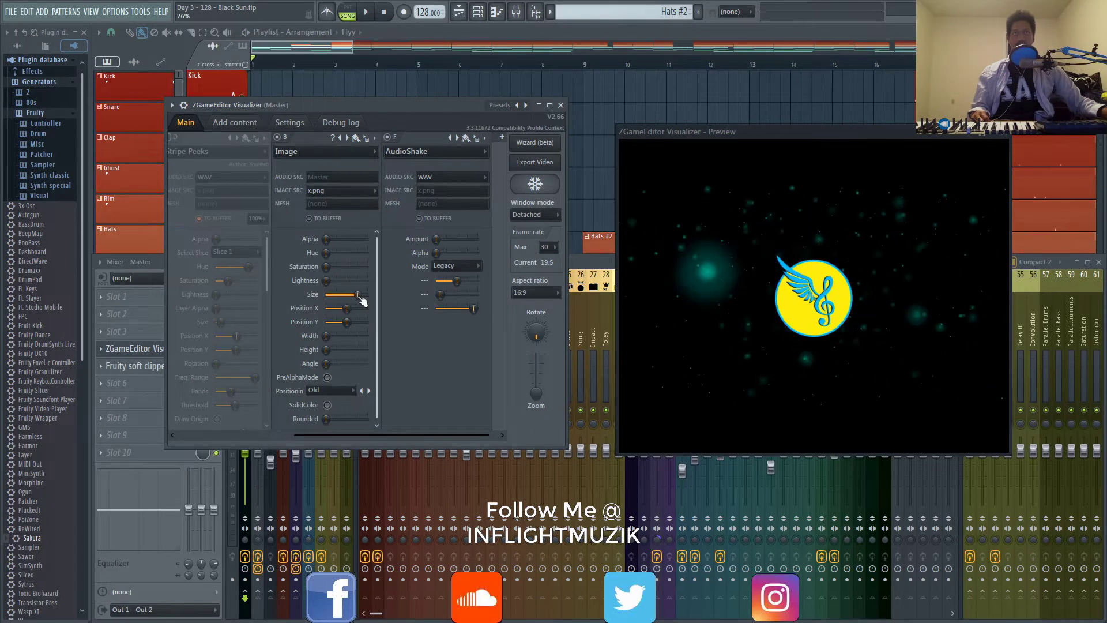
mouse_move(347, 308)
mouse_down()
mouse_move(369, 309)
mouse_move(338, 308)
mouse_move(351, 322)
mouse_move(342, 322)
mouse_up()
scroll(496, 266, right, 1)
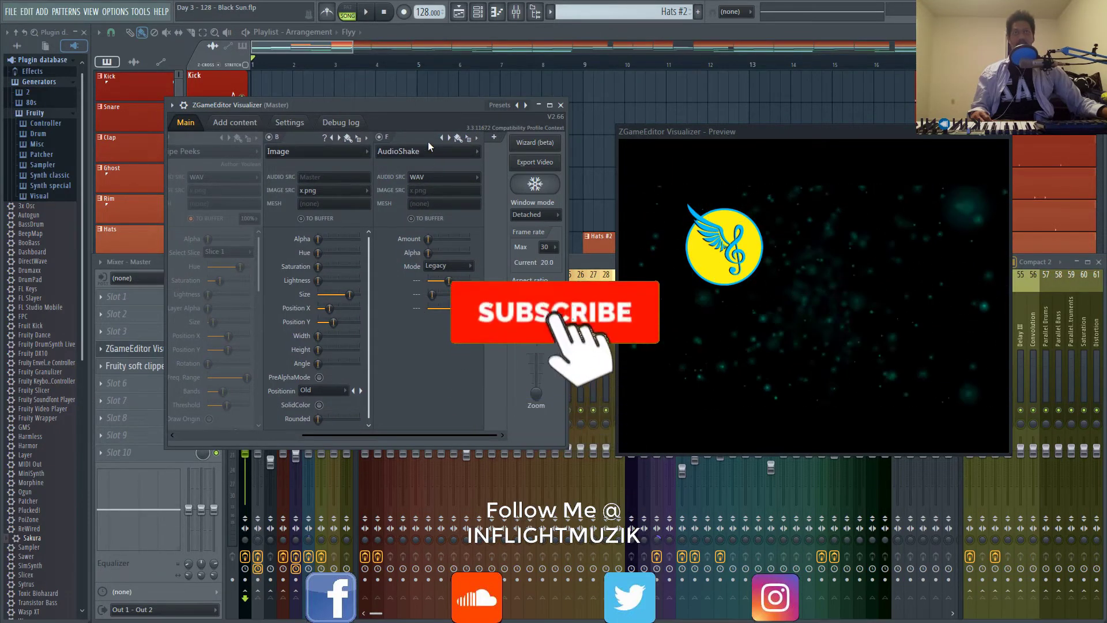
click(445, 153)
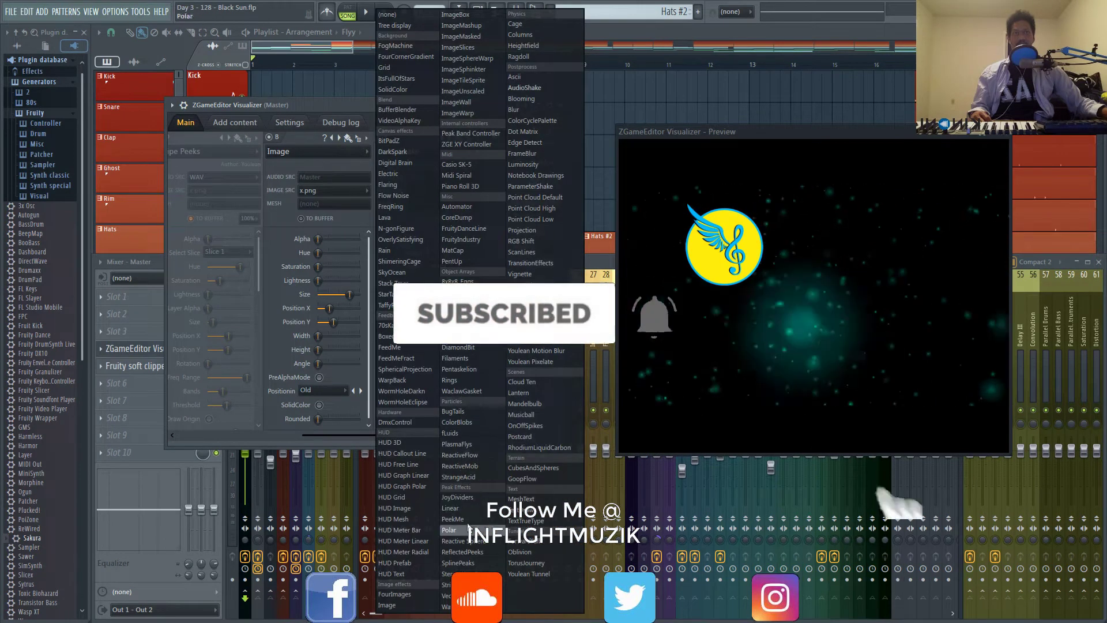
click(525, 88)
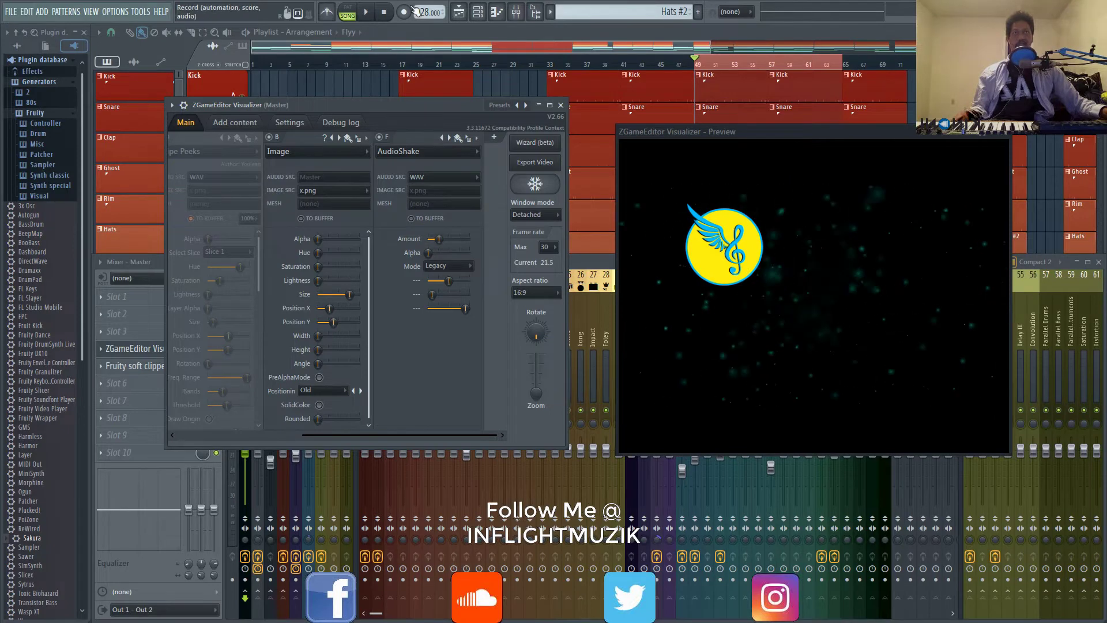
click(365, 13)
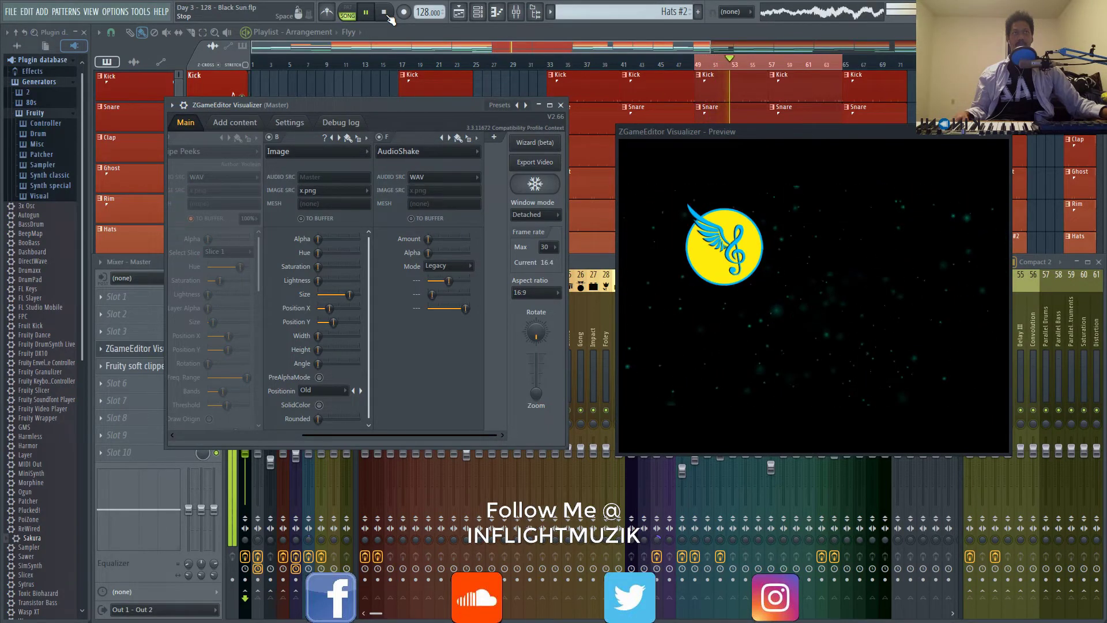
- Stop playback and link AudioShake's Amount to the Peak ctrl - Peak internal controller
click(385, 14)
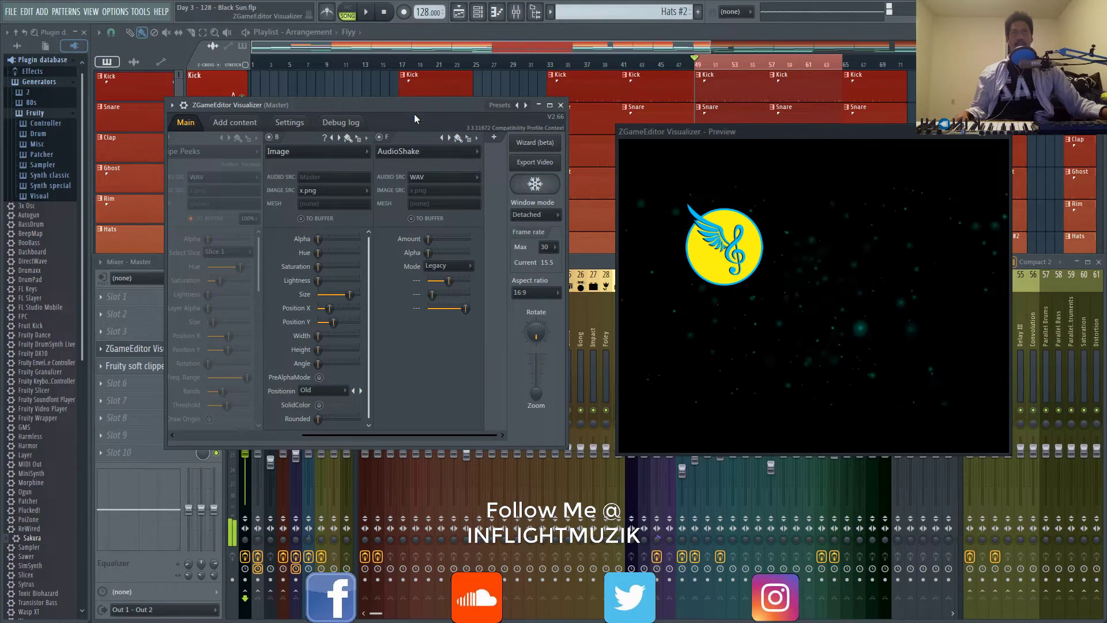
drag(414, 110, 397, 147)
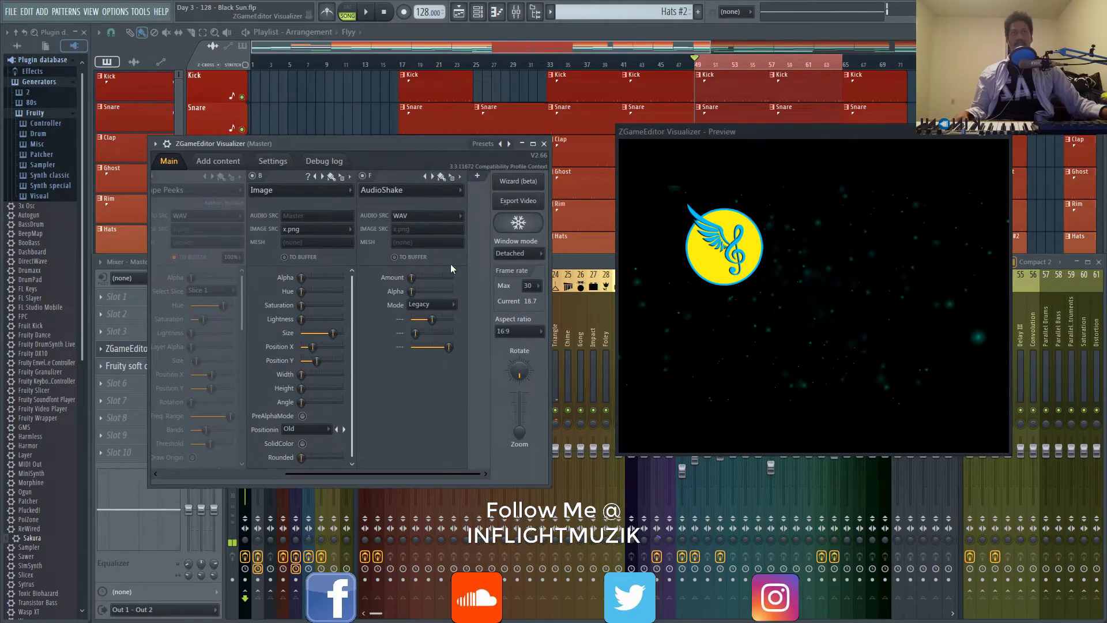
right_click(413, 279)
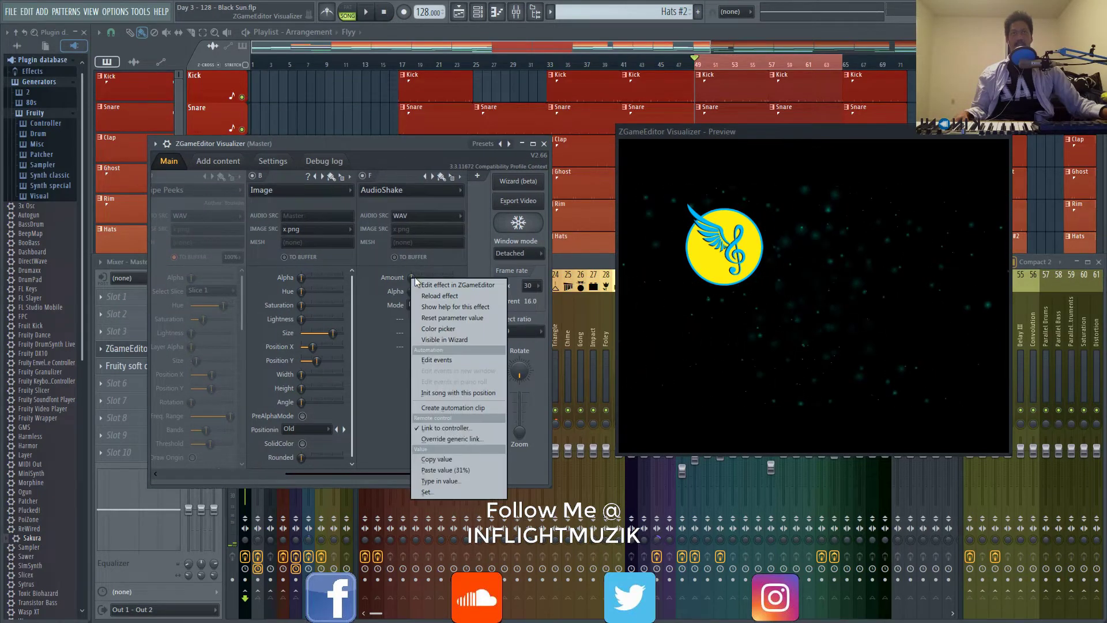
click(442, 429)
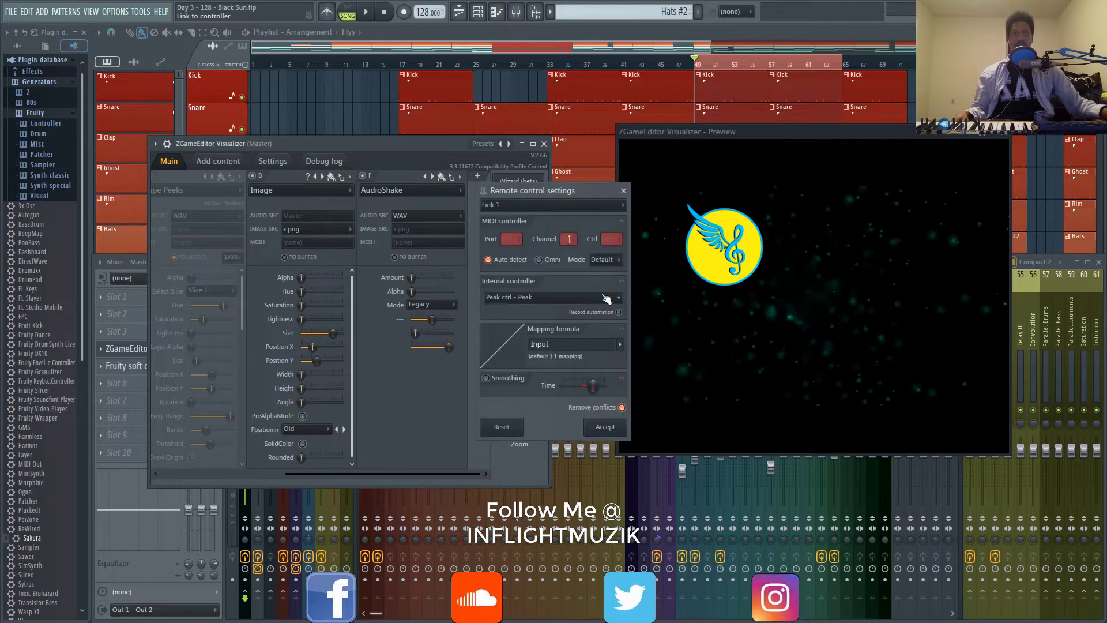
click(606, 299)
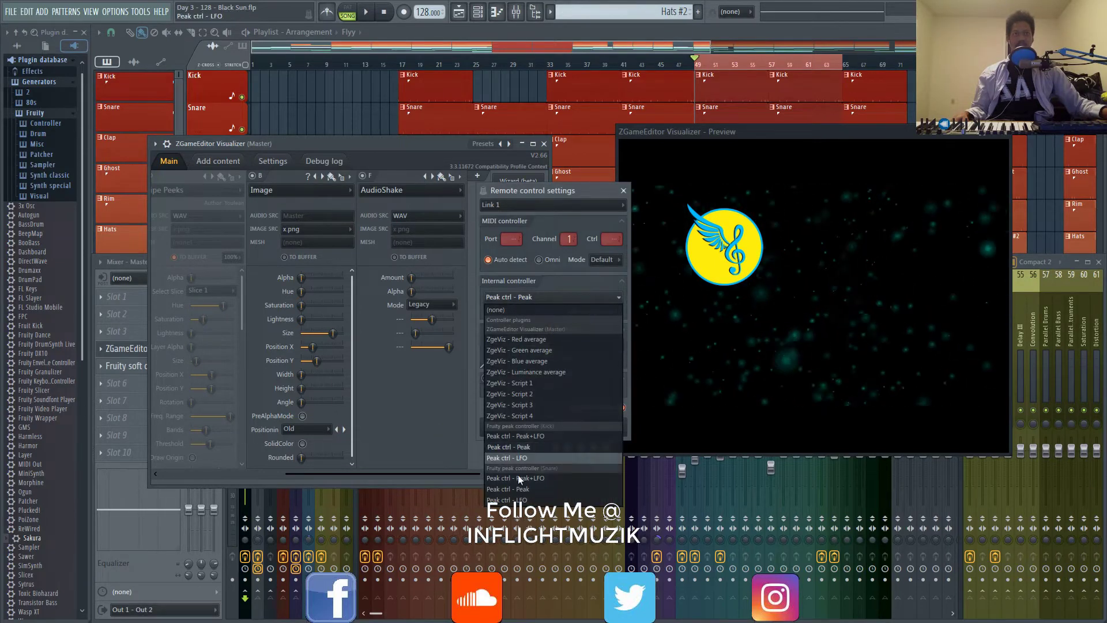
click(403, 144)
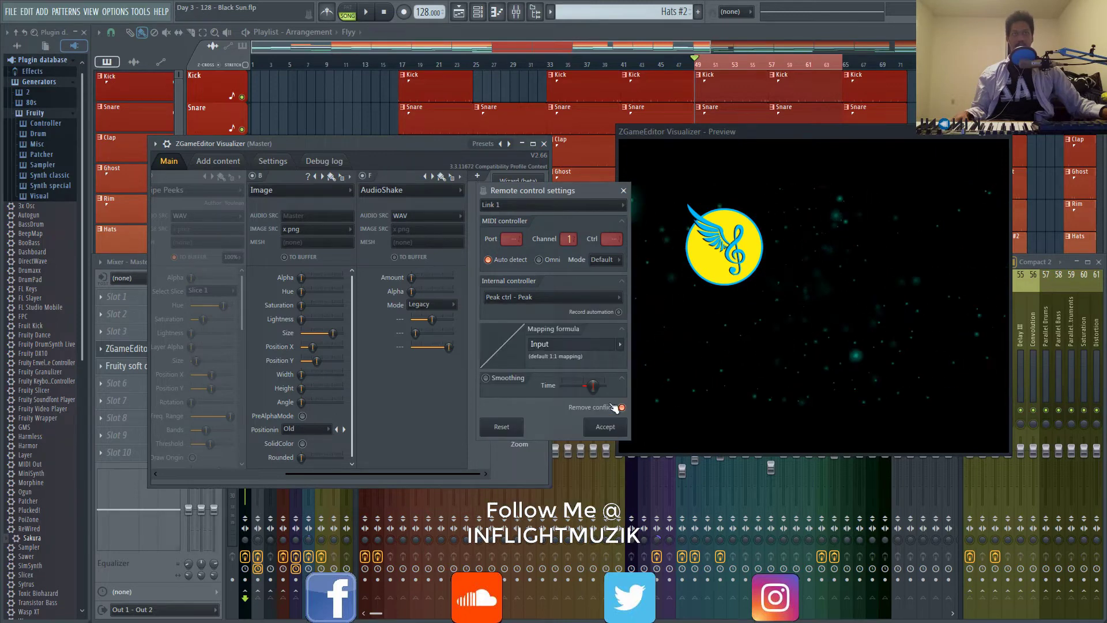
click(624, 191)
- Open the Kick track's Fruity peak controller, load the Fast LFO preset, and play the song
click(124, 260)
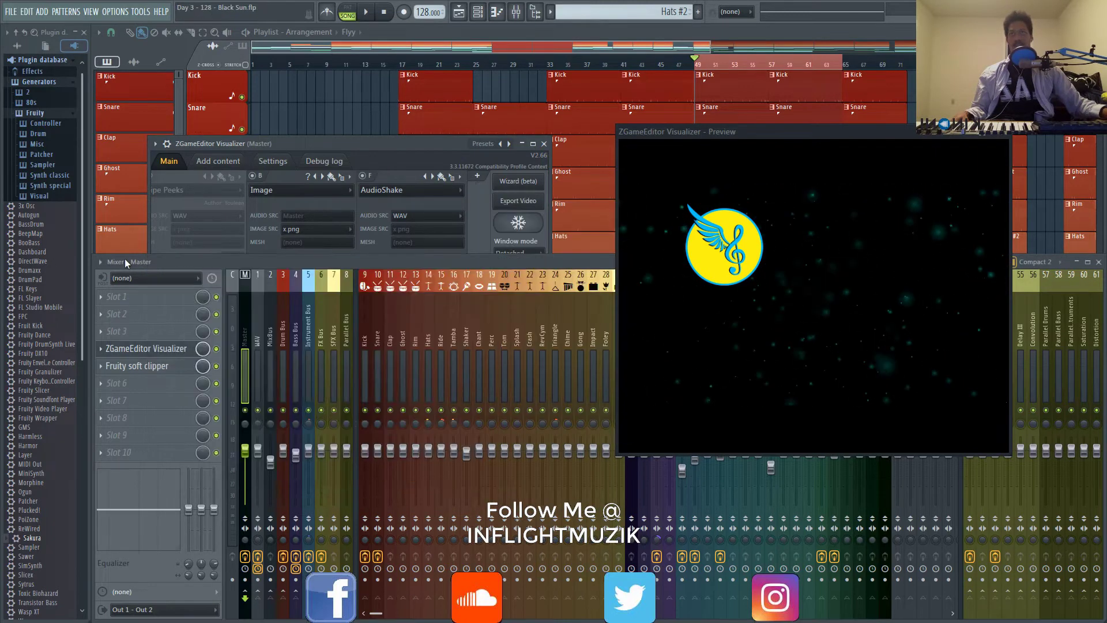
click(364, 322)
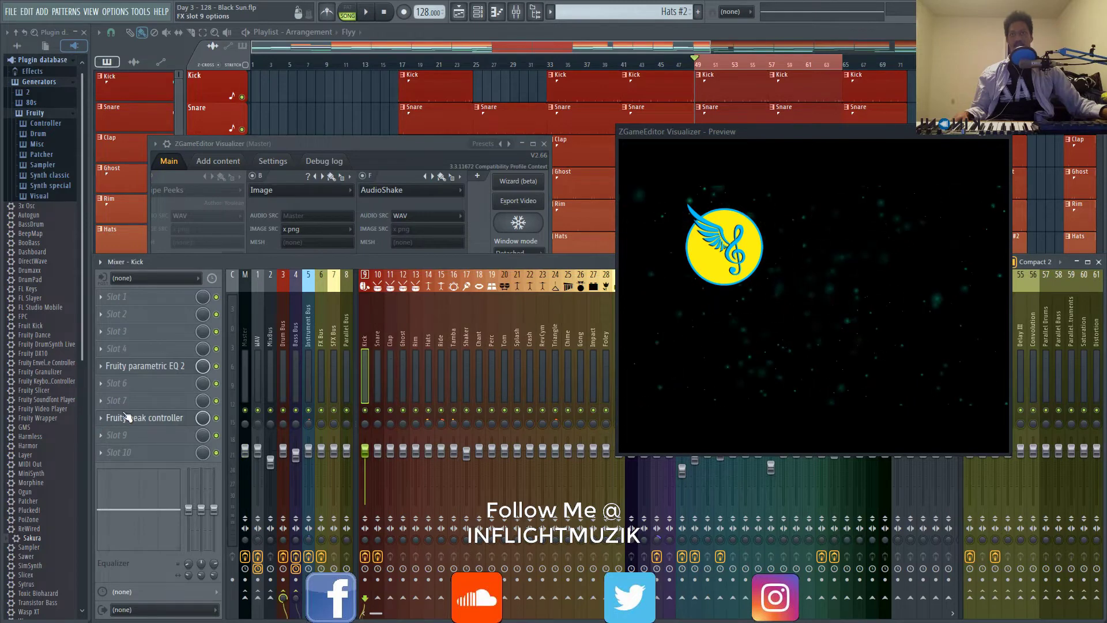
click(122, 418)
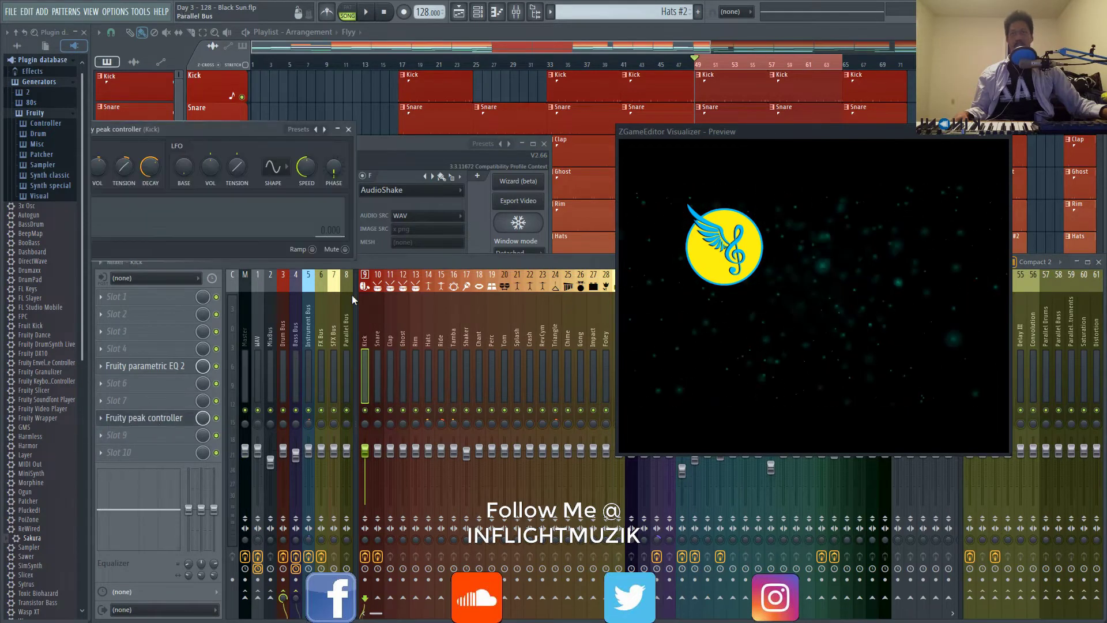
drag(266, 128, 378, 132)
click(409, 129)
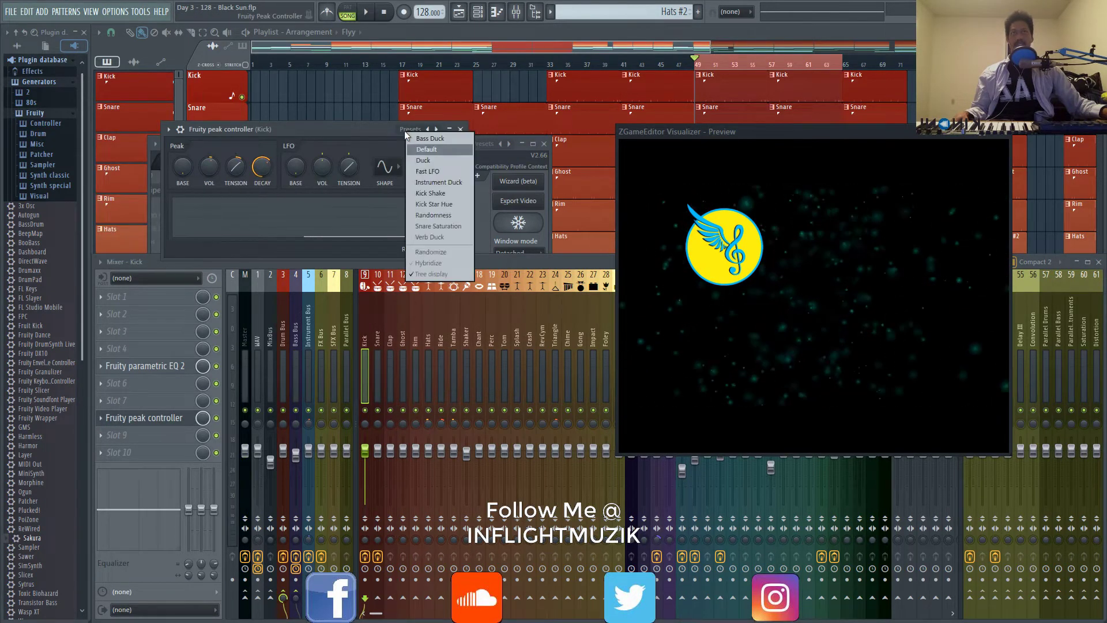
click(434, 171)
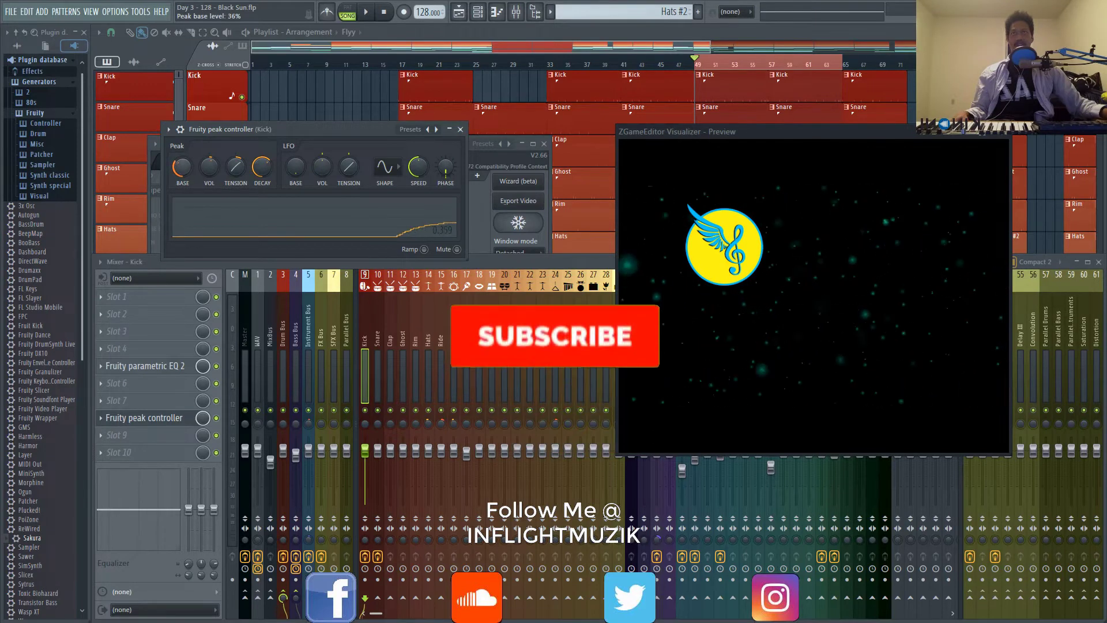
click(369, 13)
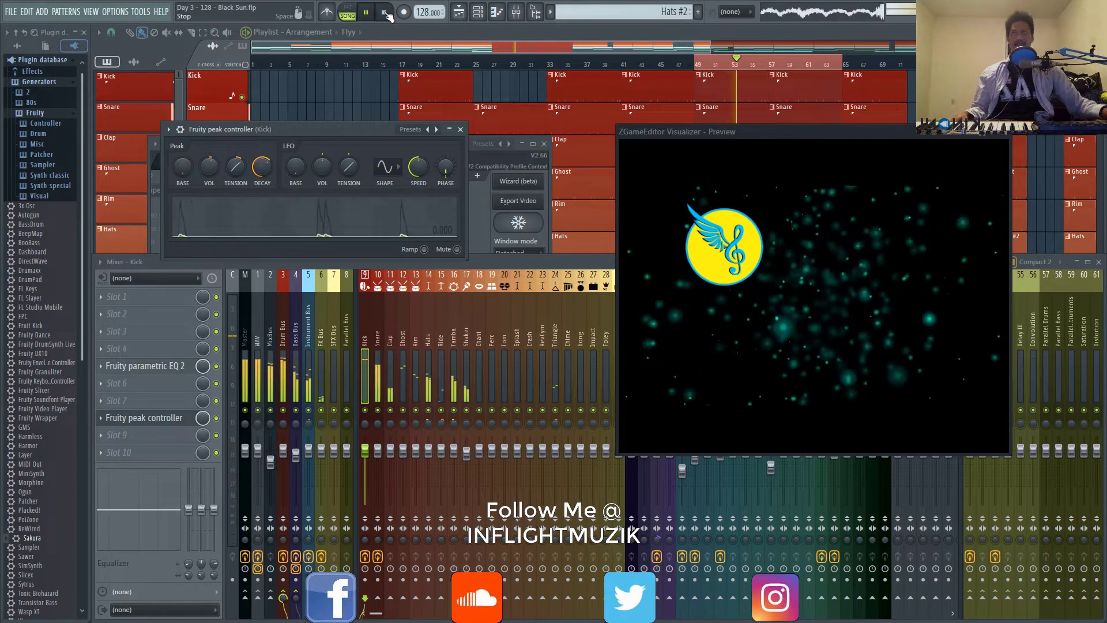
- Set the Kick peak controller's tension to 18% and decay to 91%, auditioning with playback
key(space)
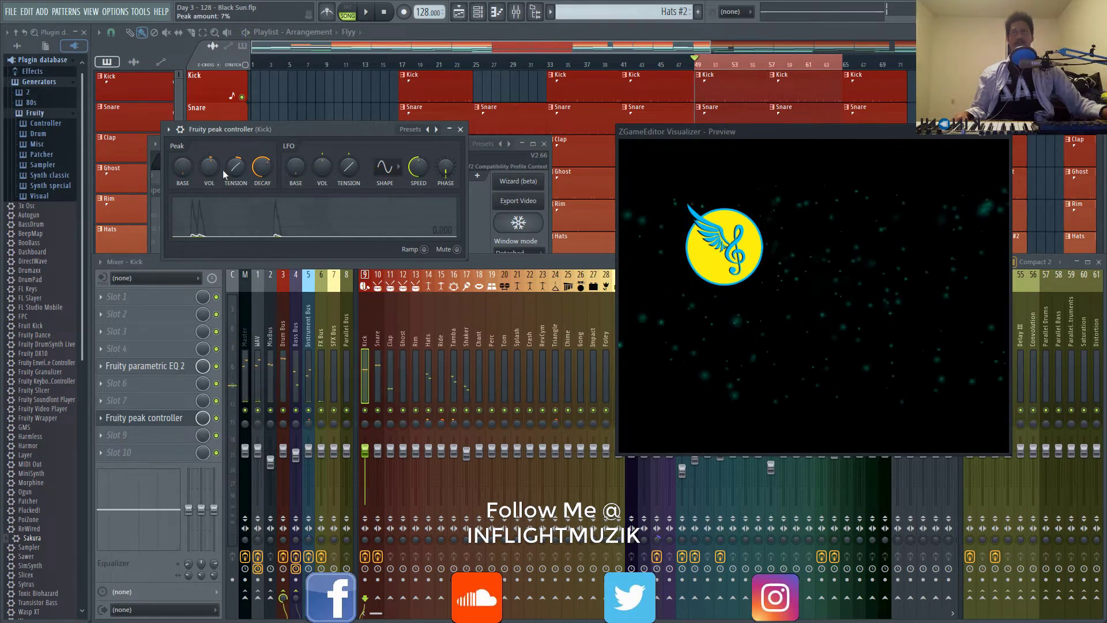
drag(236, 179, 235, 170)
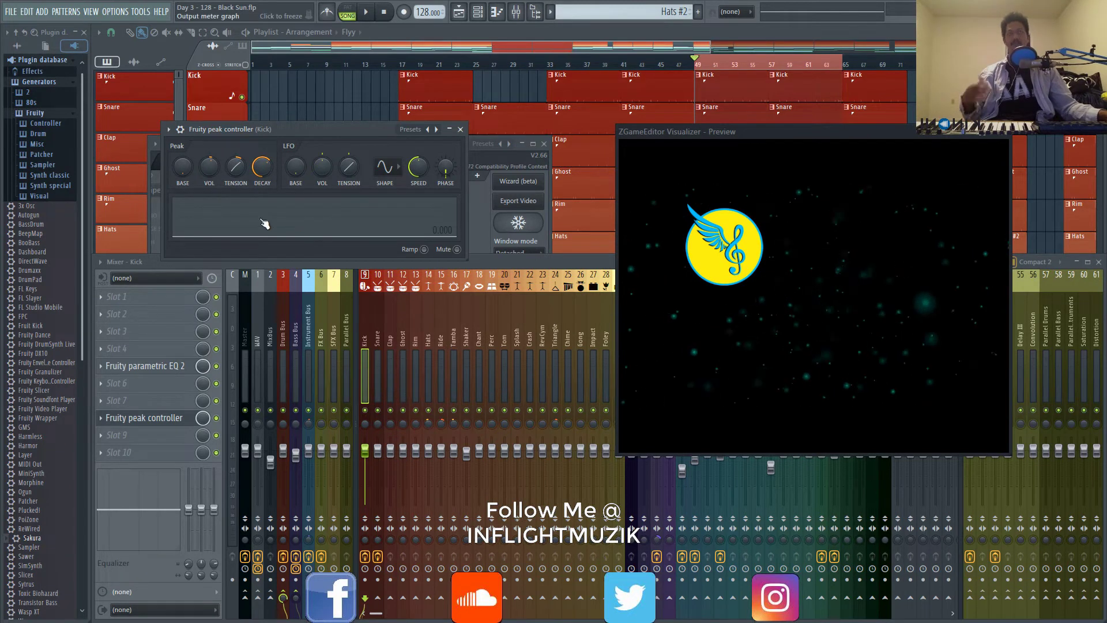
drag(263, 167, 271, 157)
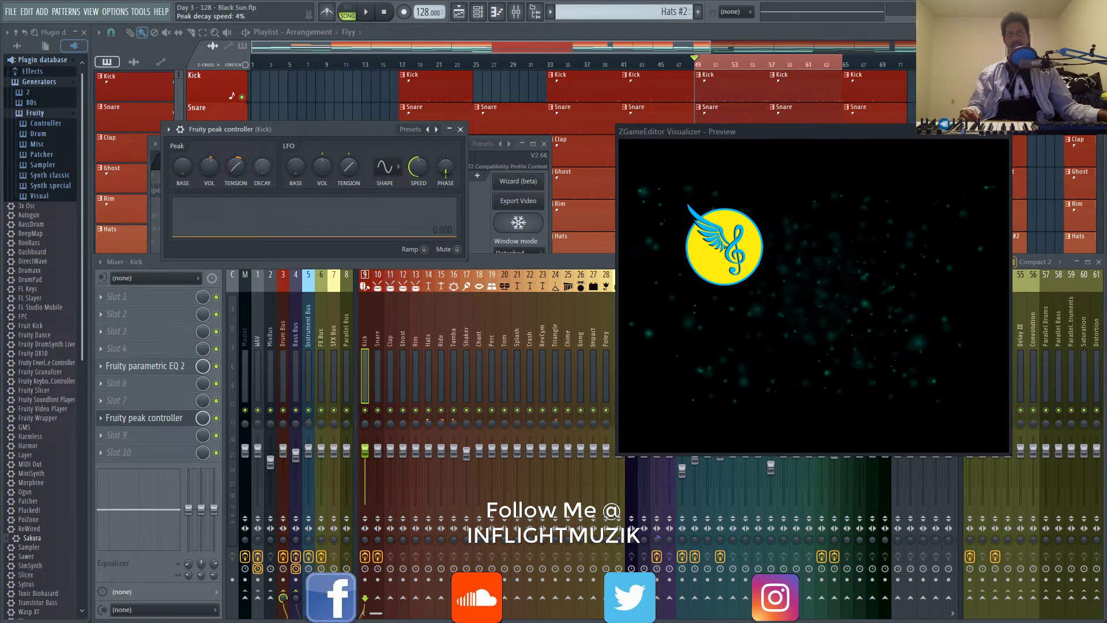
click(366, 11)
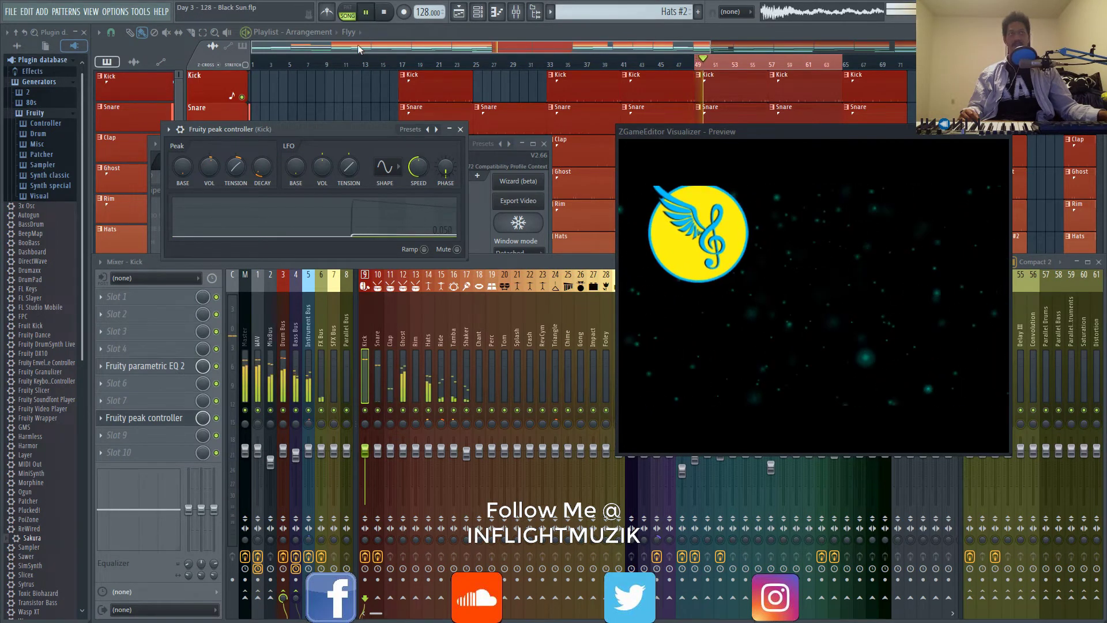
drag(263, 171, 262, 133)
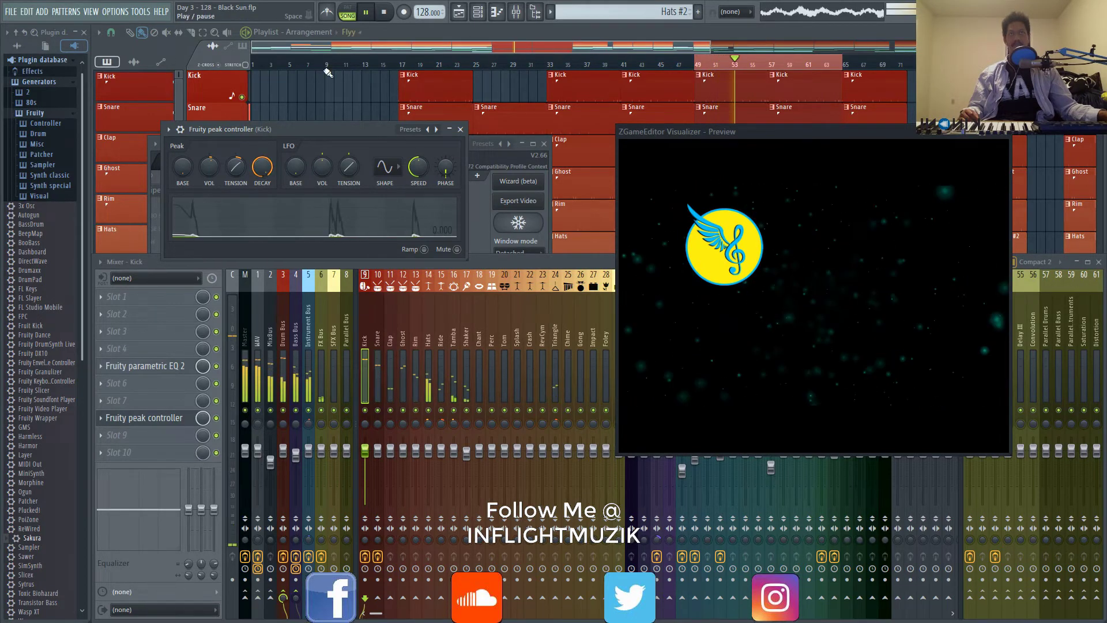
key(space)
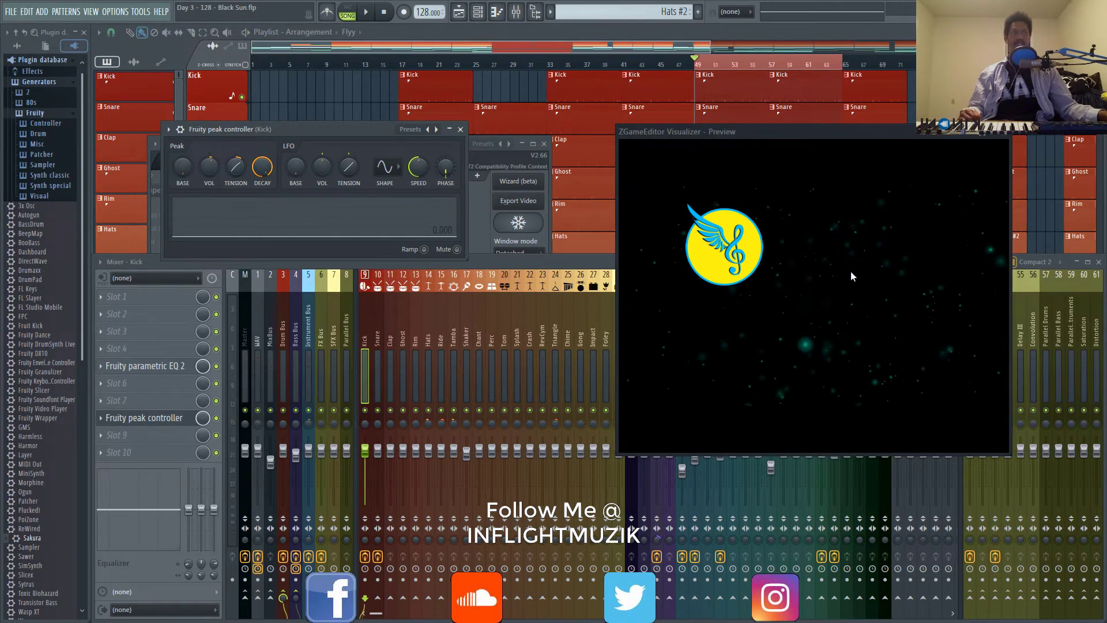
- Open the Snare track's Fruity peak controller and preview the song
click(381, 336)
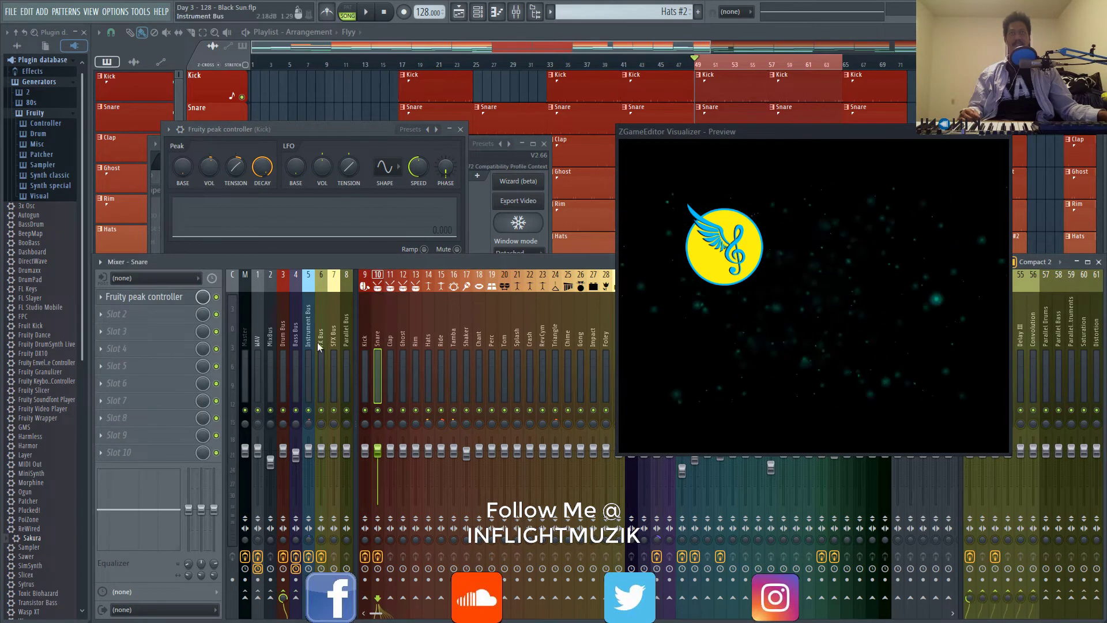
click(146, 297)
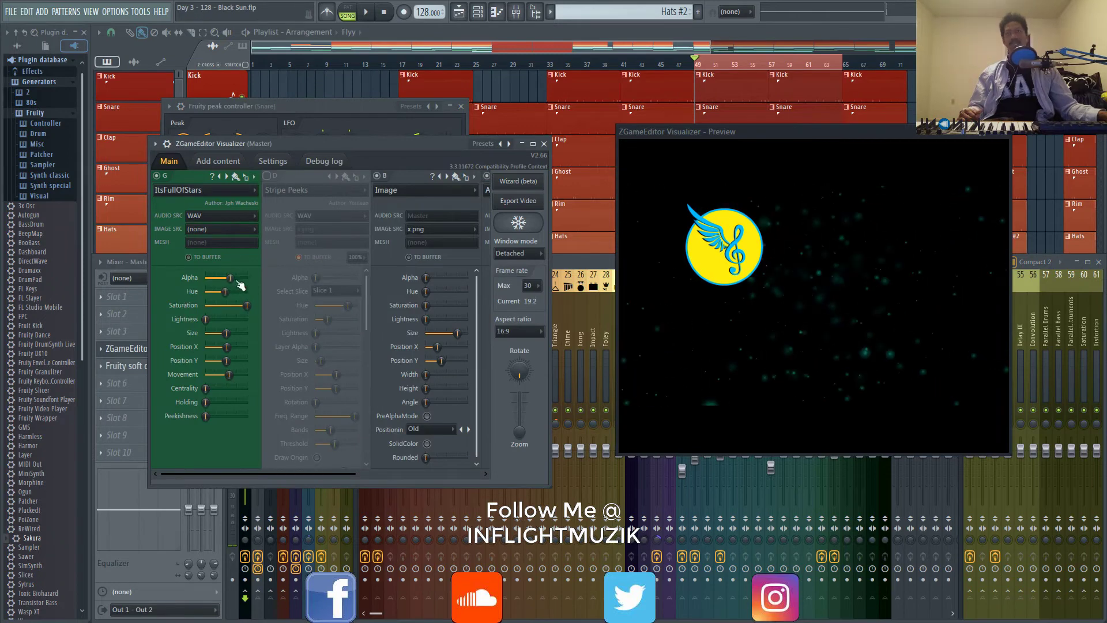
click(366, 12)
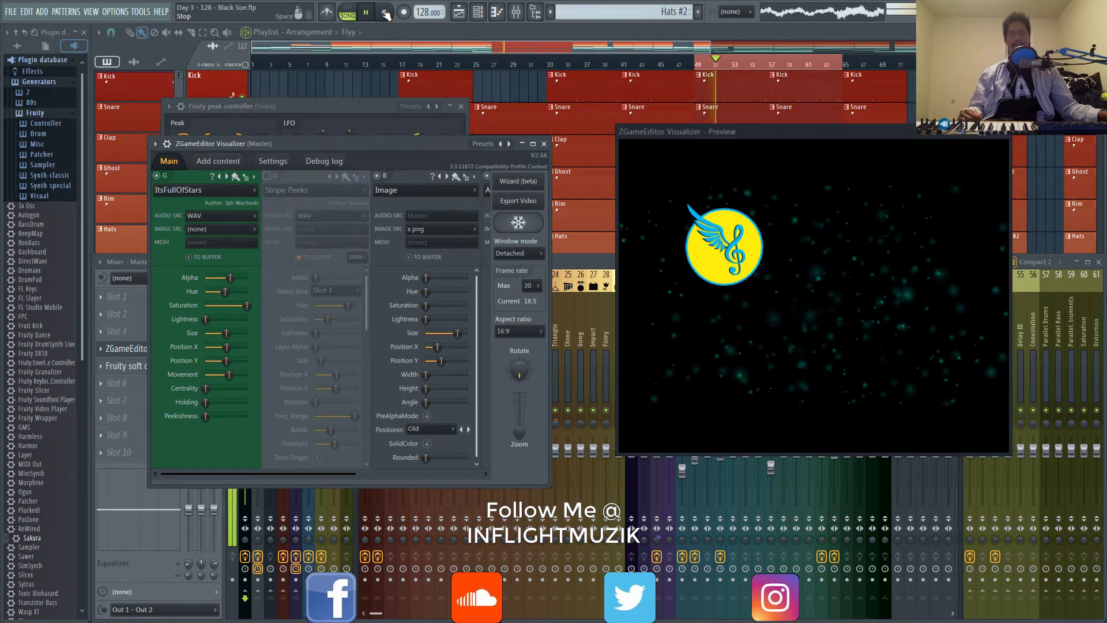
click(385, 13)
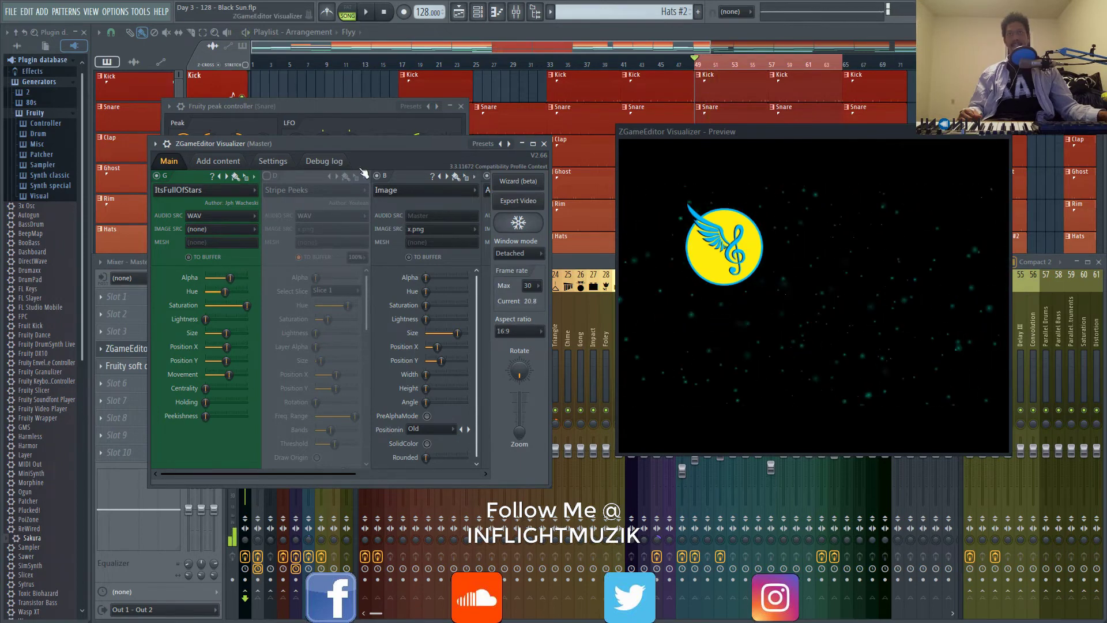
- Raise the Snare peak amount from -80% to 0% and audition it with playback
click(334, 106)
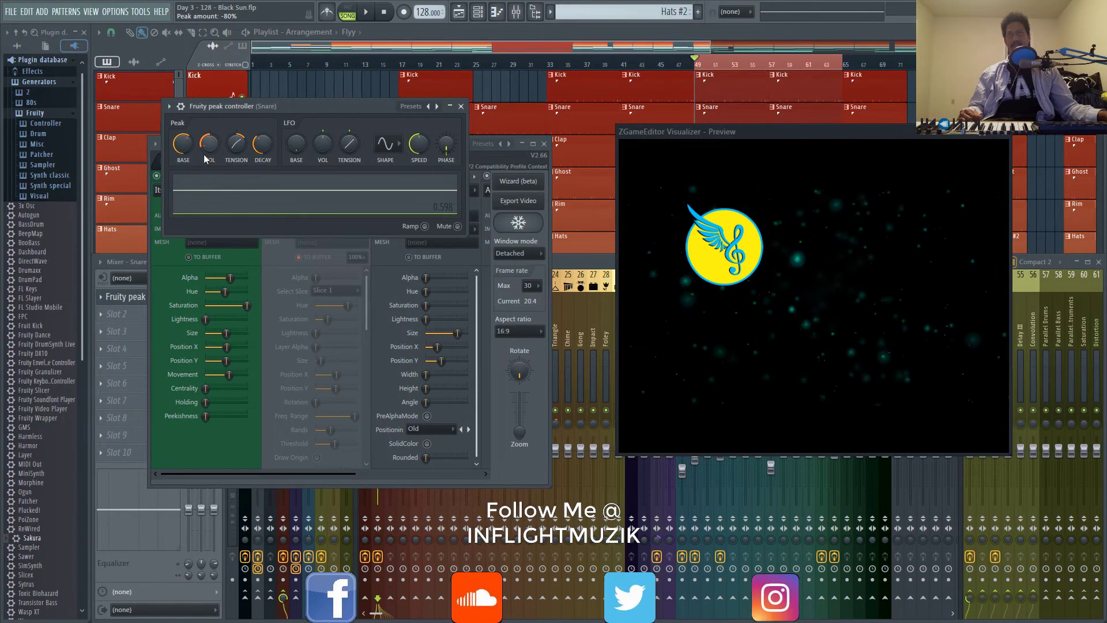
drag(205, 159, 205, 138)
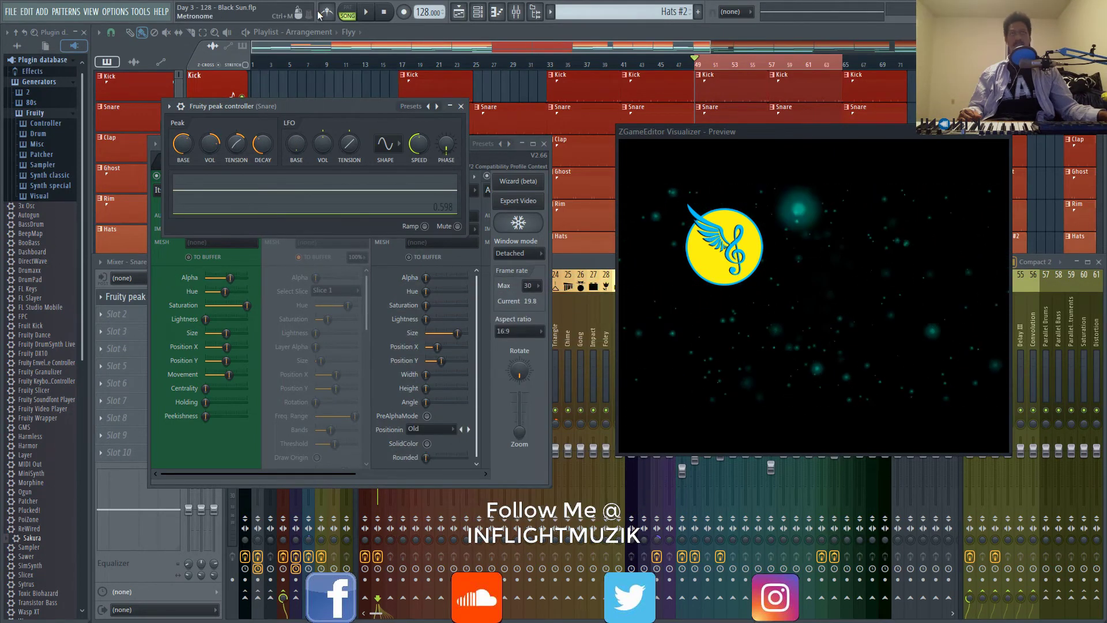
click(367, 13)
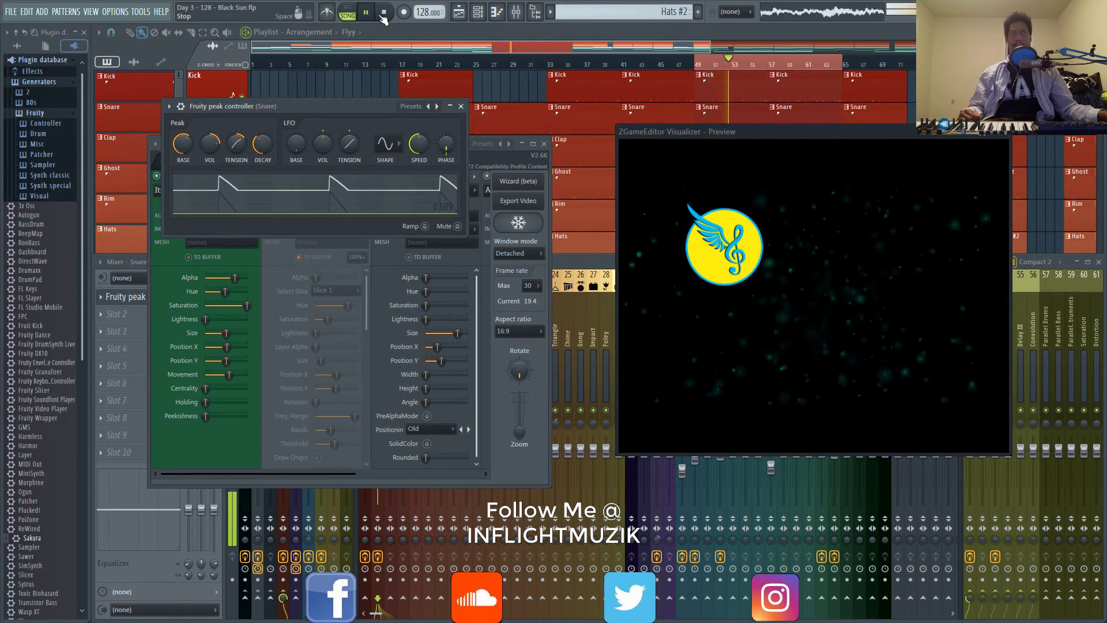
click(382, 14)
click(372, 238)
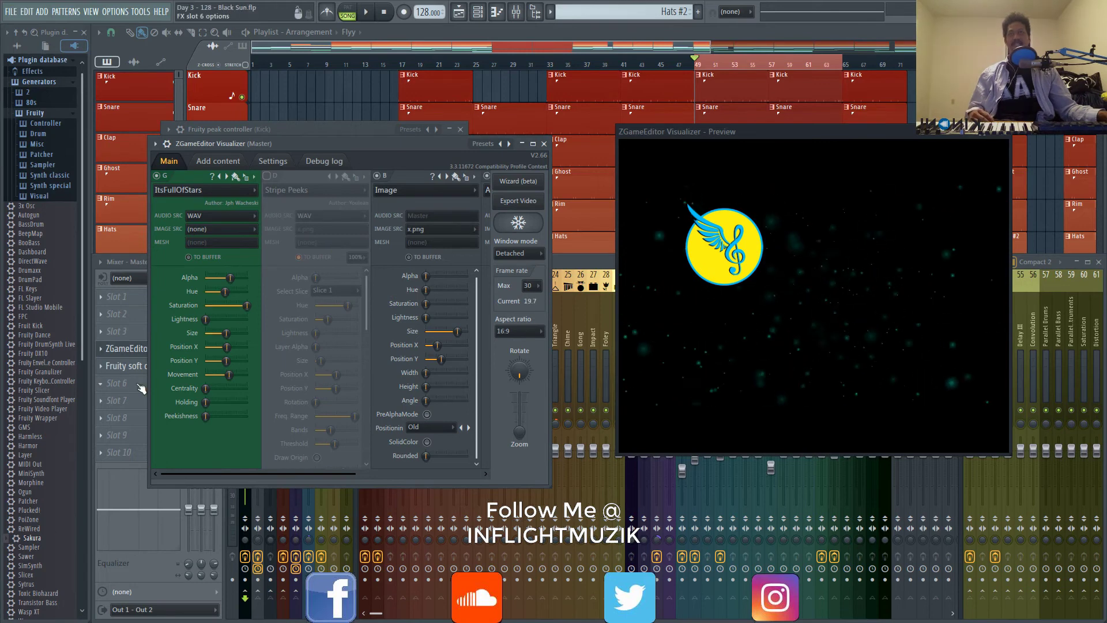
click(218, 161)
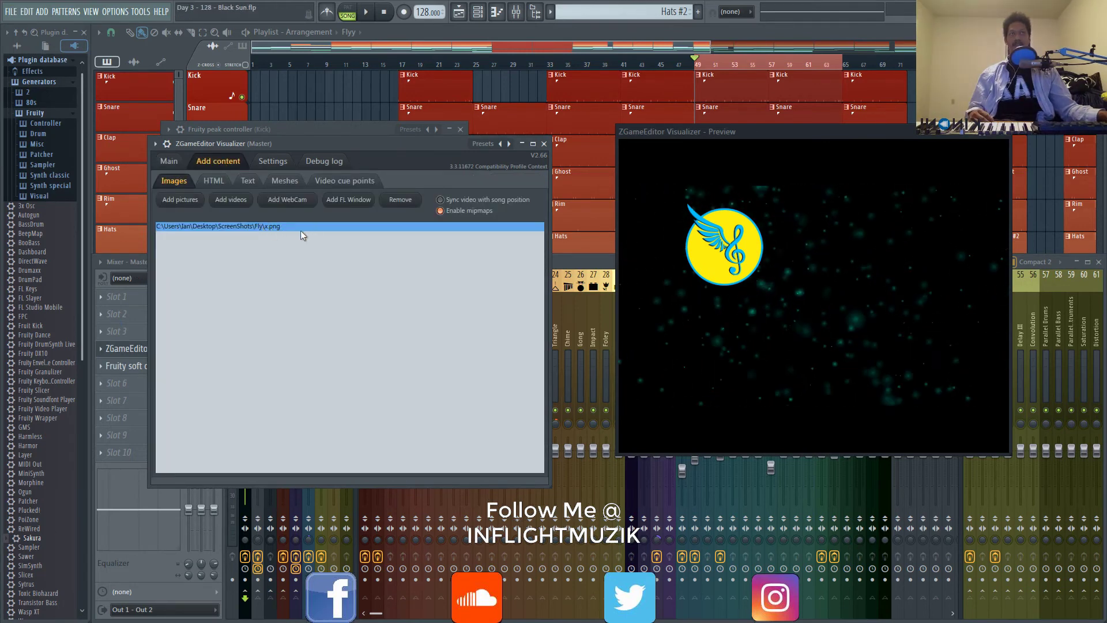
click(169, 161)
click(127, 265)
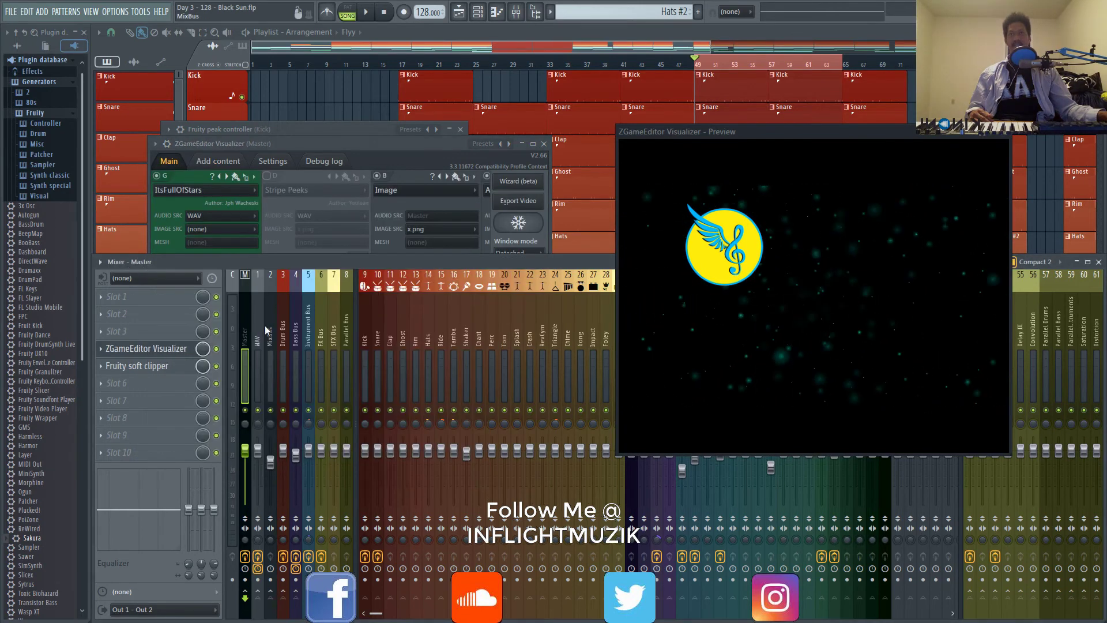
click(361, 234)
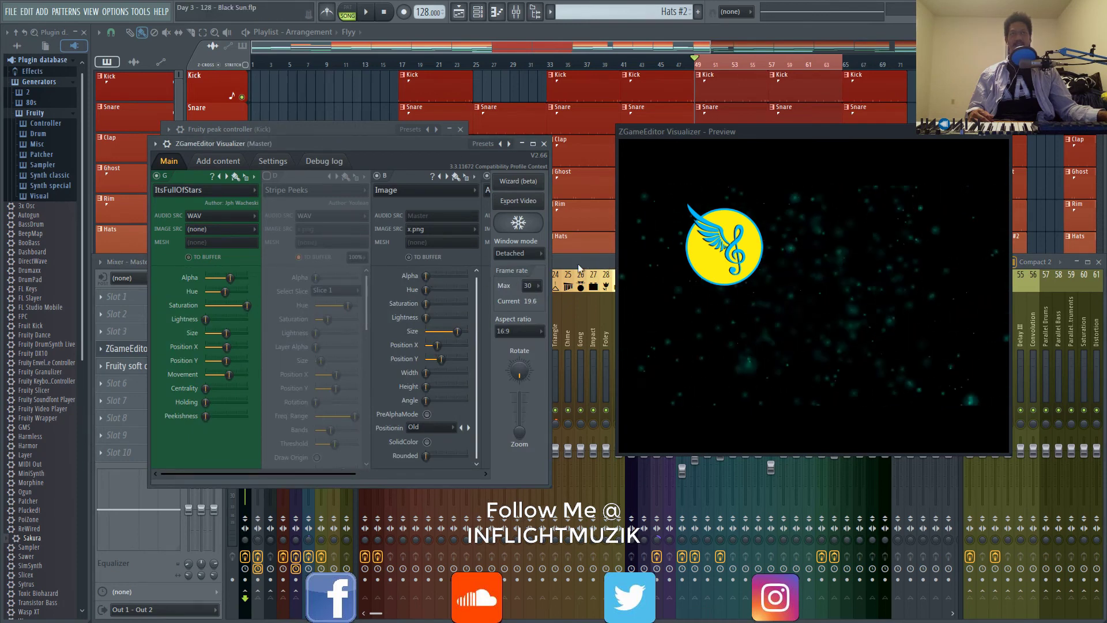
click(566, 289)
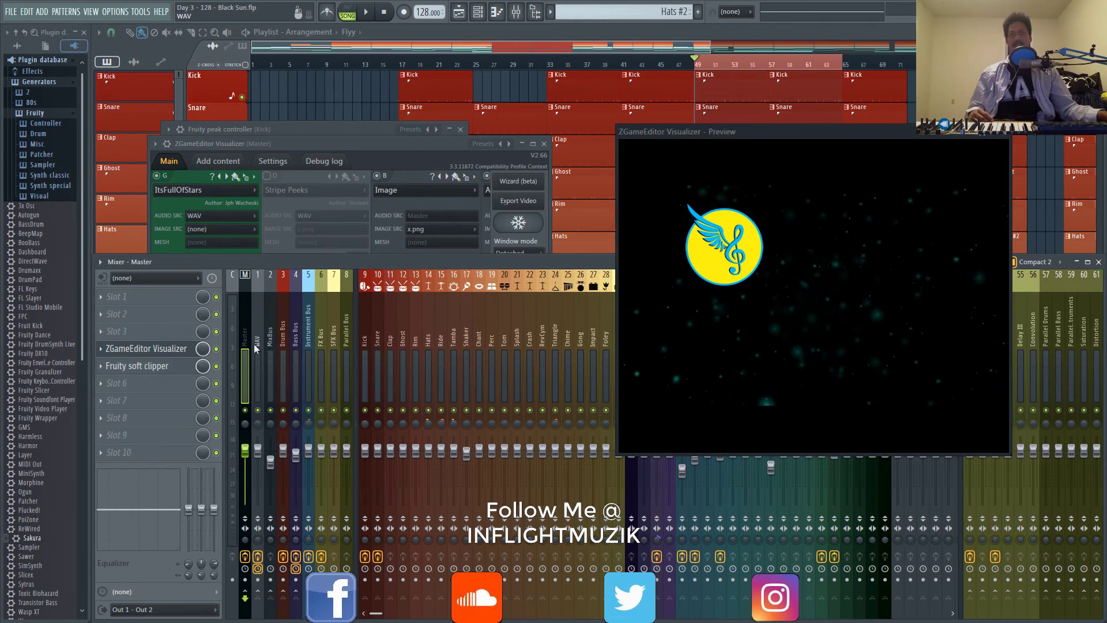
click(379, 147)
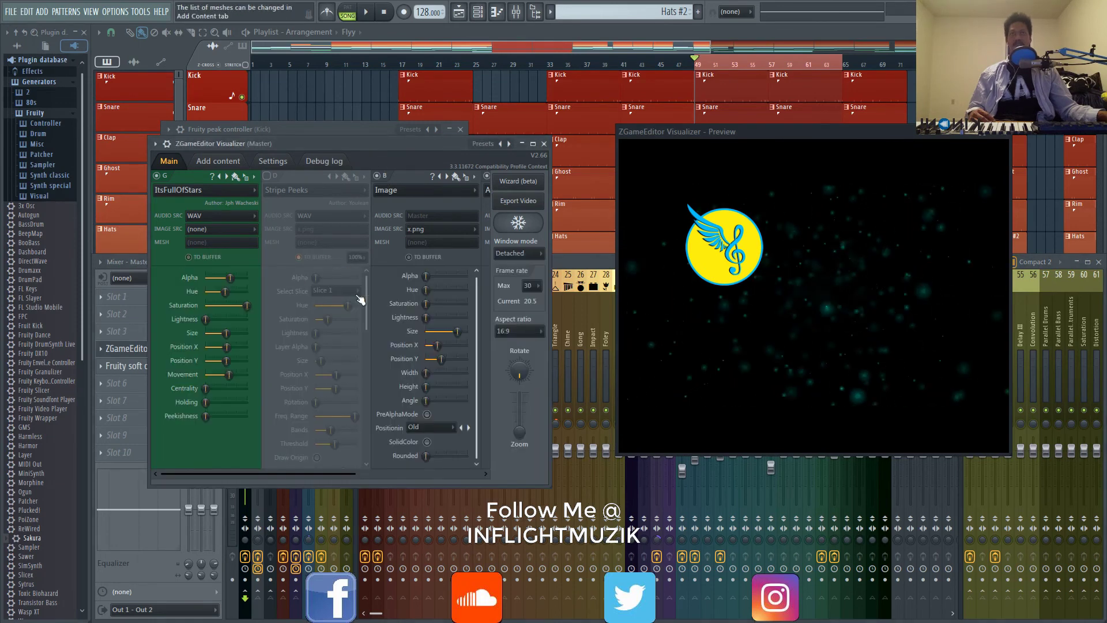